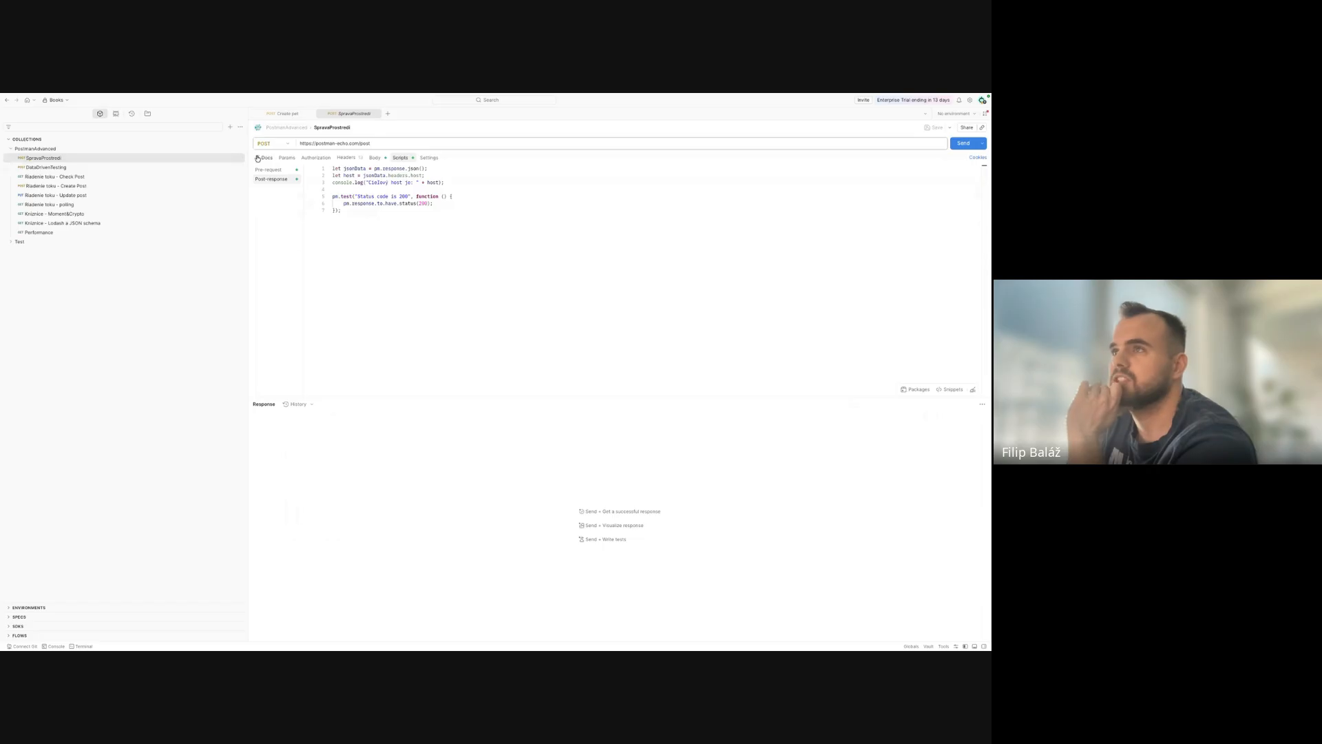
- Show the SpravaProstredi request's body and choose POST as its method from the available HTTP methods
{"action": "left_click", "coordinate": [374, 157]}
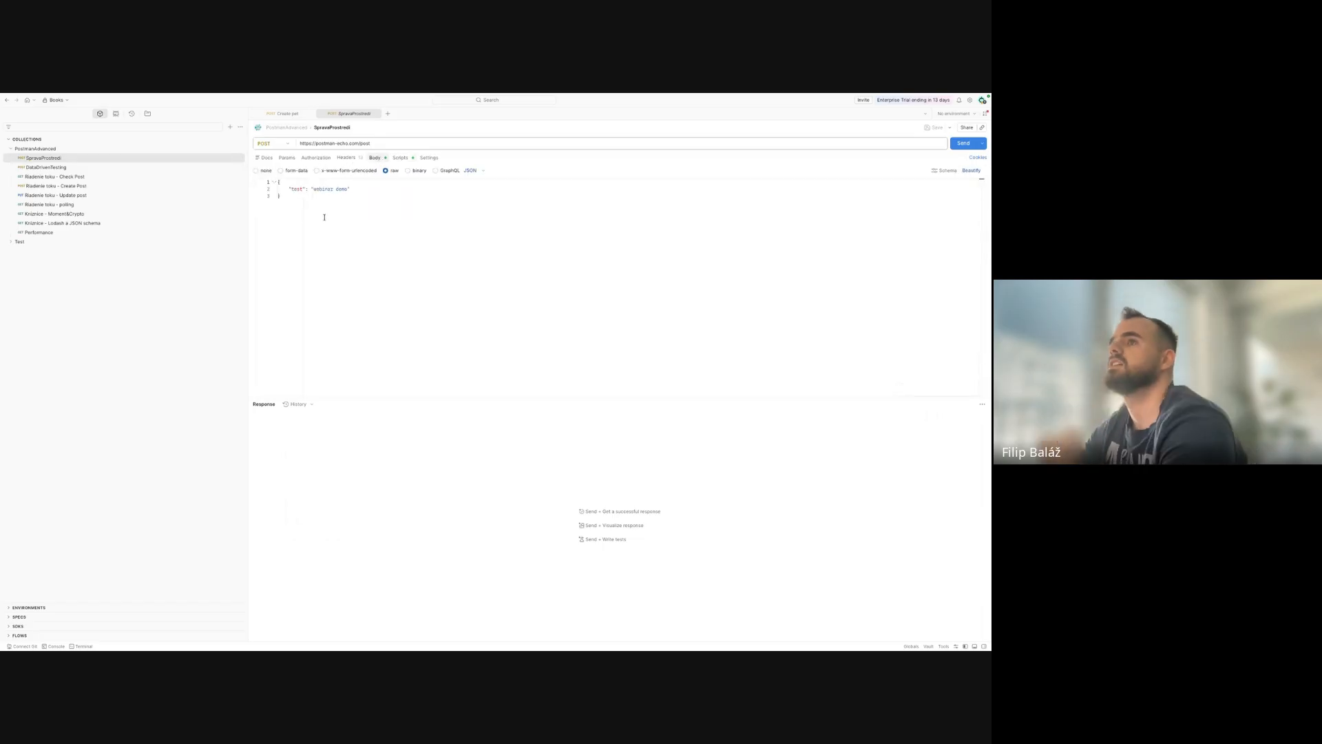
{"action": "left_click", "coordinate": [289, 146]}
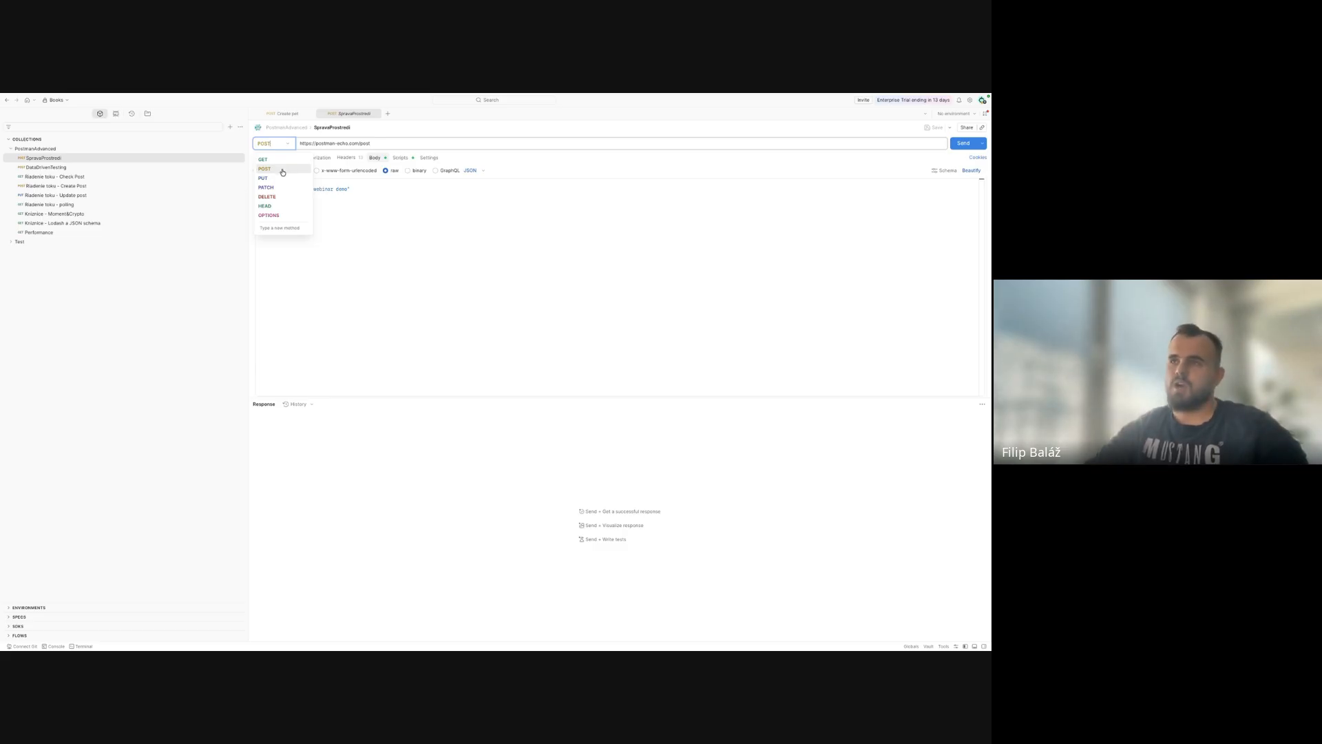
{"action": "left_click", "coordinate": [282, 172]}
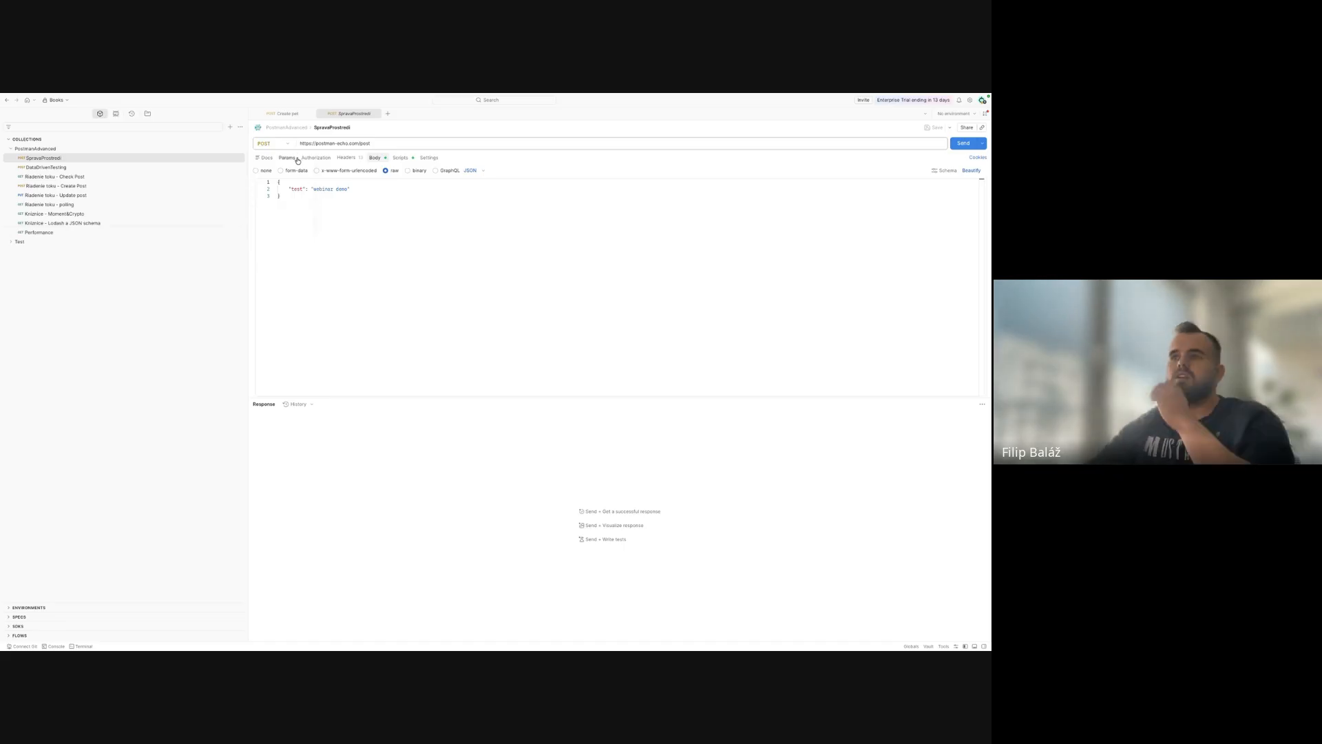
{"action": "left_click", "coordinate": [385, 146]}
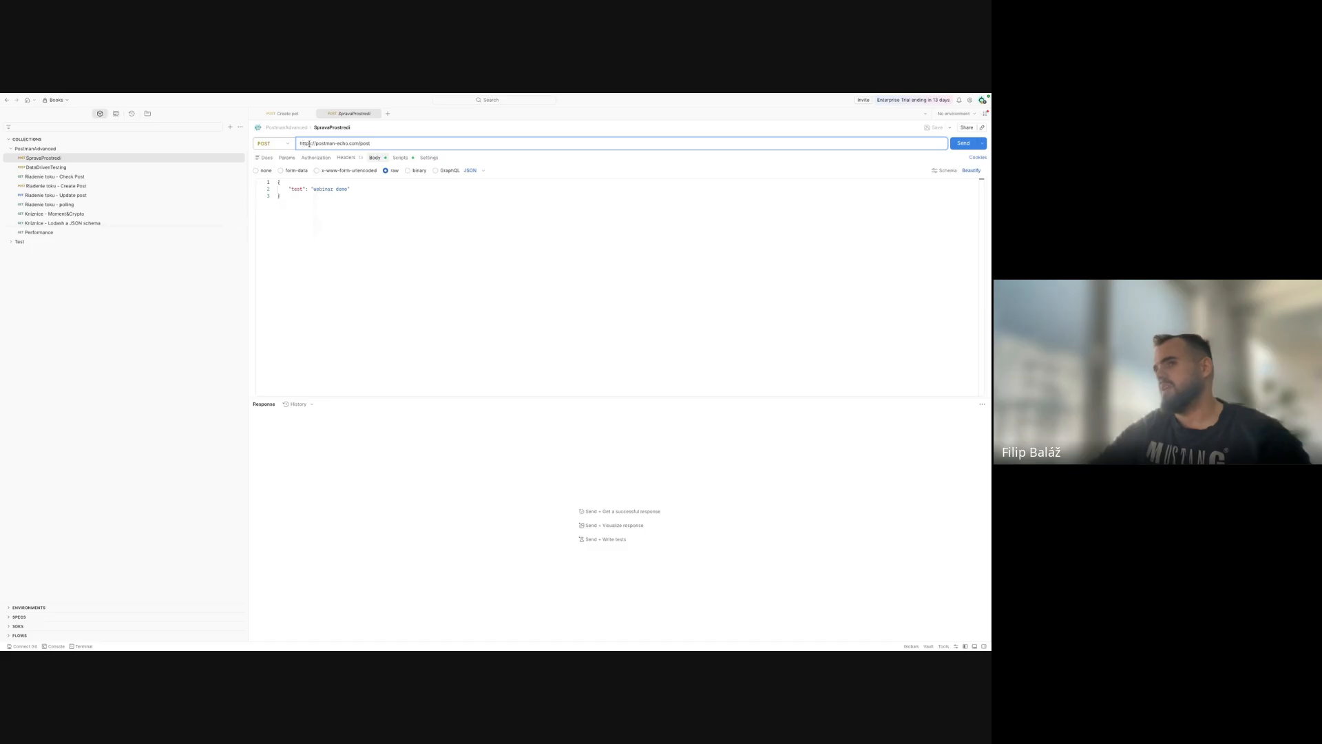
{"action": "left_click", "coordinate": [309, 144]}
{"action": "type", "text": "s"}
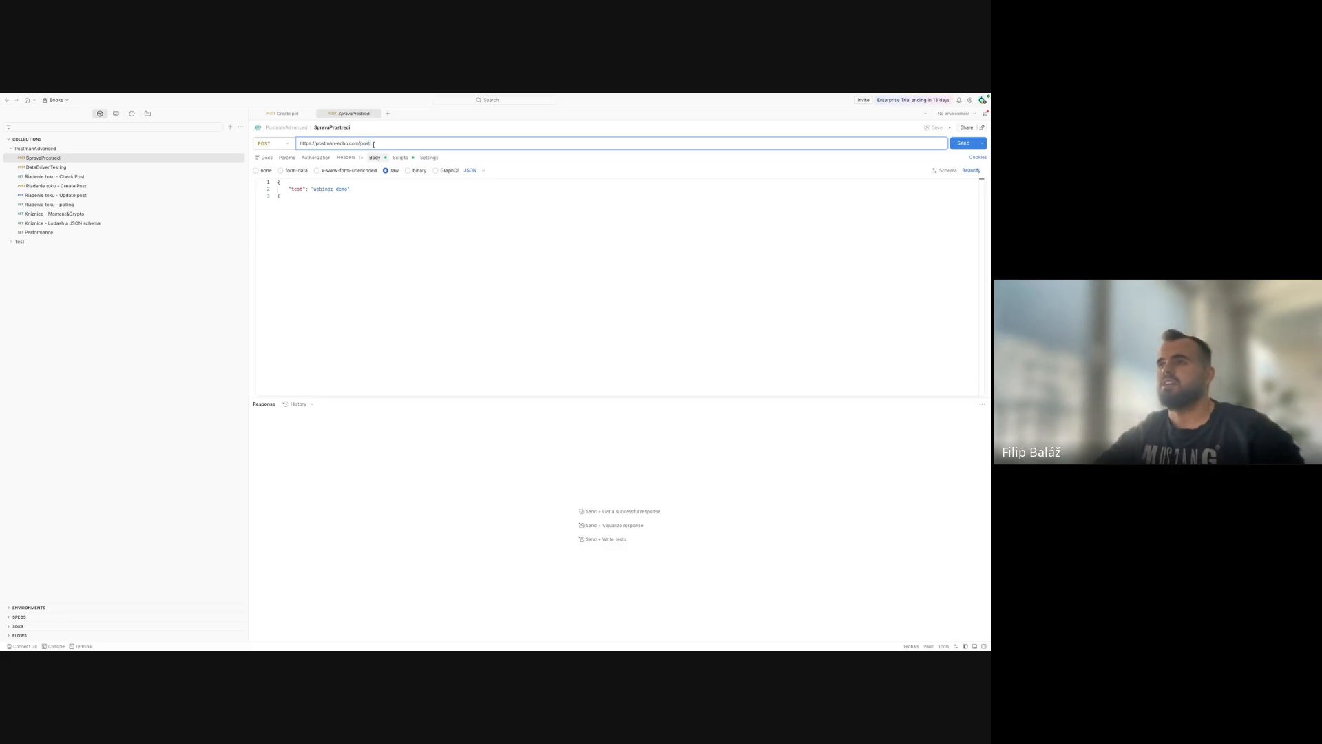
{"action": "left_click_drag", "start_coordinate": [363, 145], "coordinate": [315, 144]}
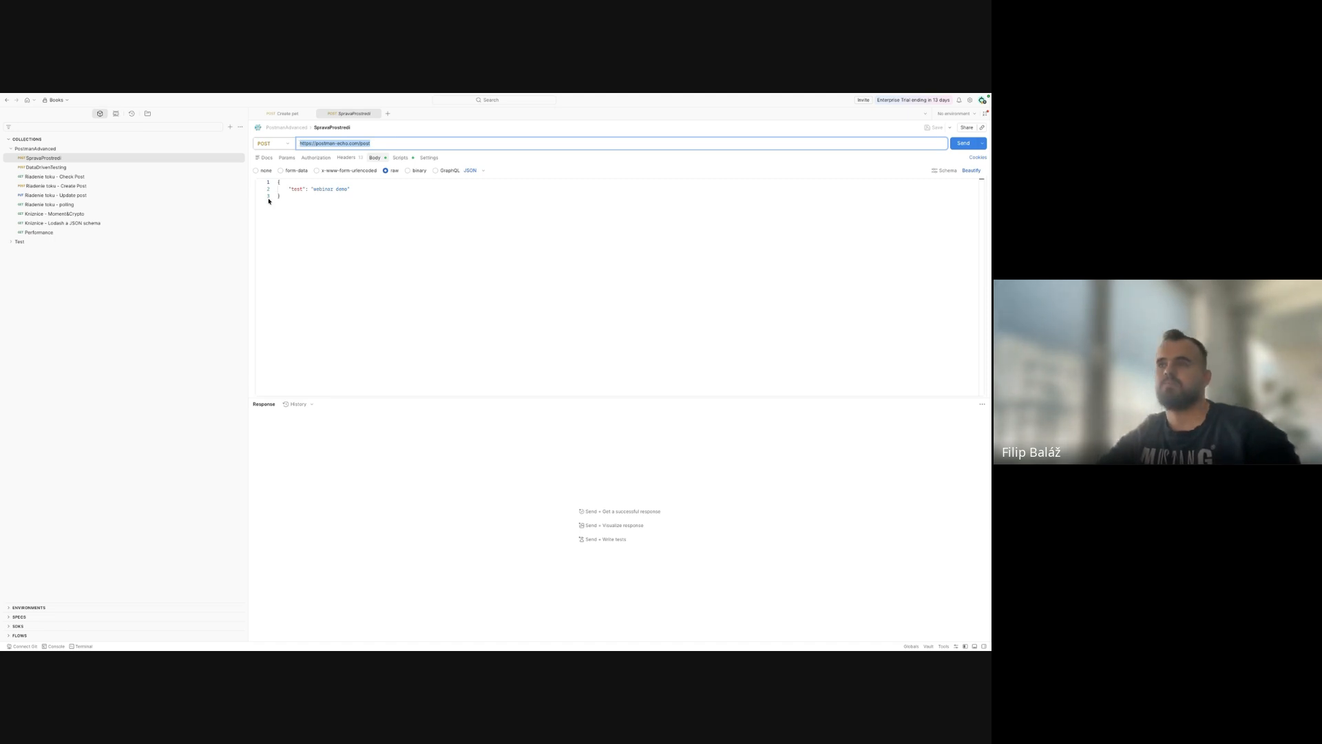
{"action": "left_click", "coordinate": [360, 209]}
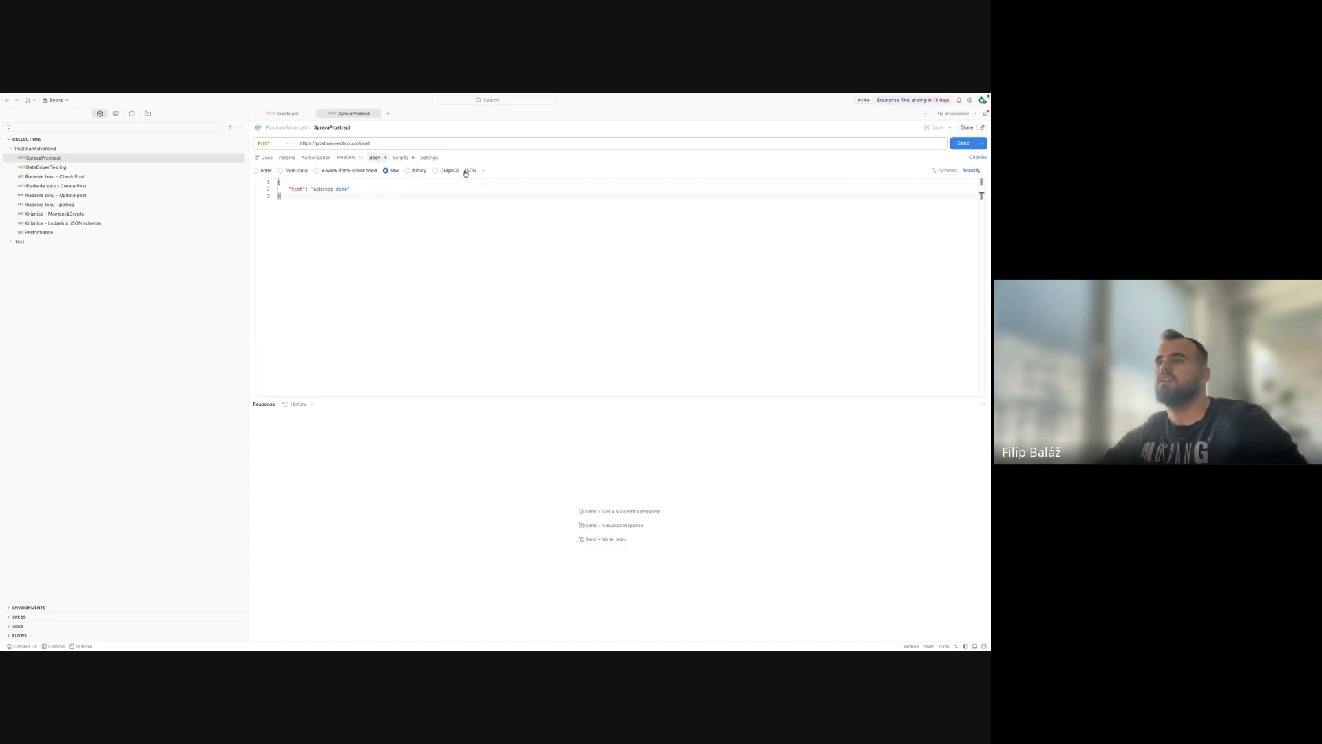
- Go through the body types none, form-data and x-www-form-urlencoded, and return the request body to raw
{"action": "left_click", "coordinate": [269, 172]}
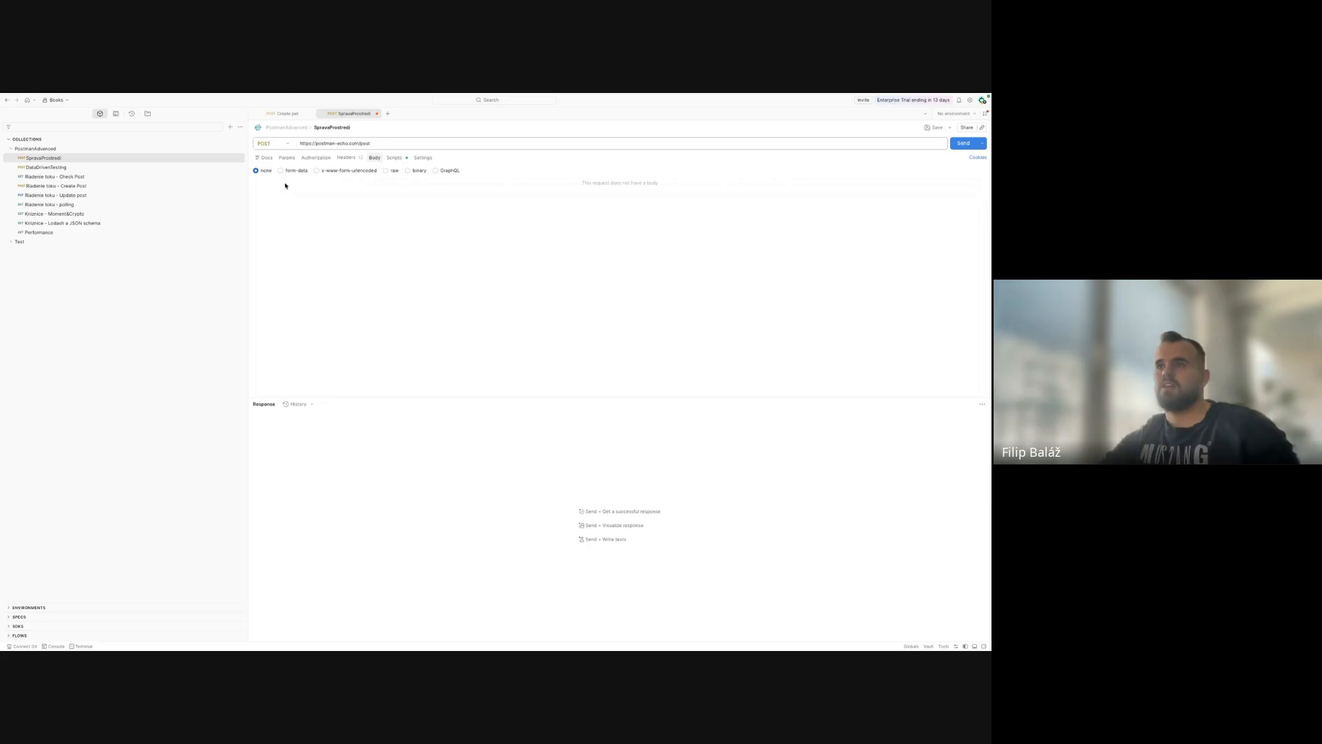
{"action": "left_click", "coordinate": [282, 171]}
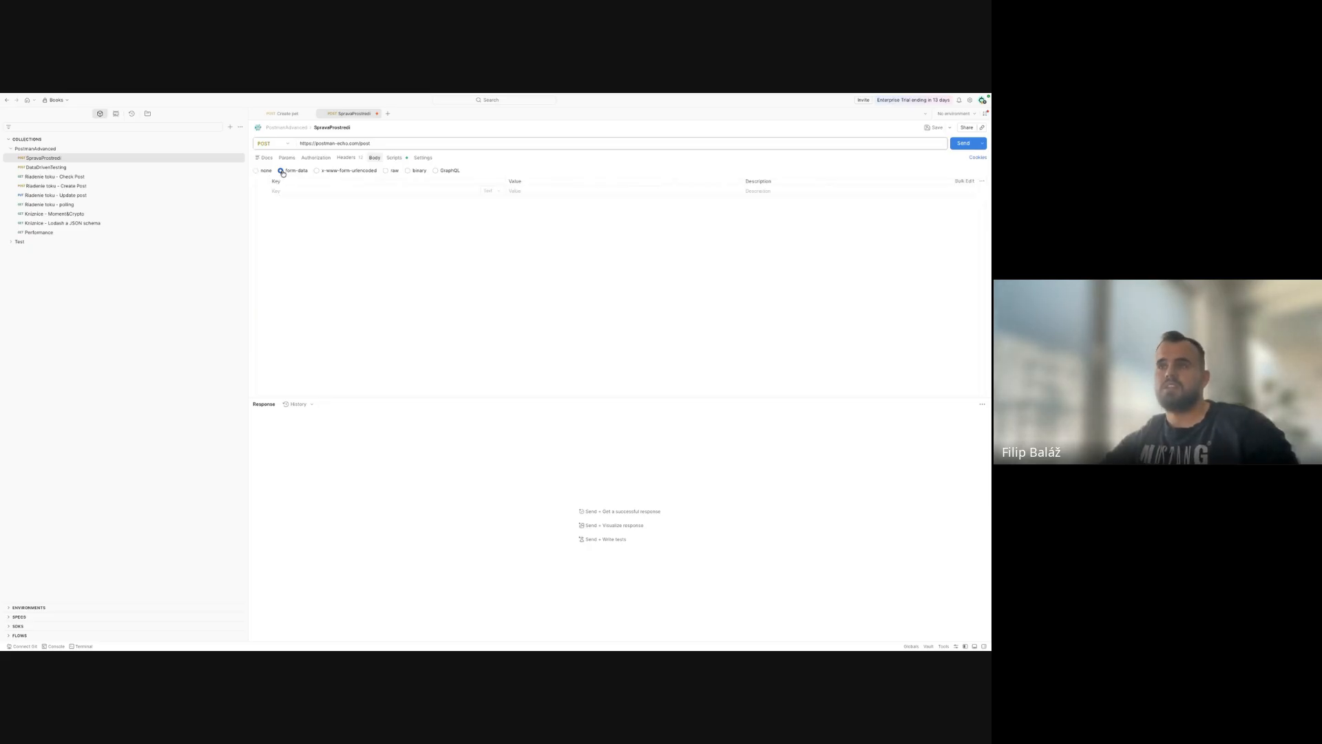
{"action": "left_click", "coordinate": [317, 171]}
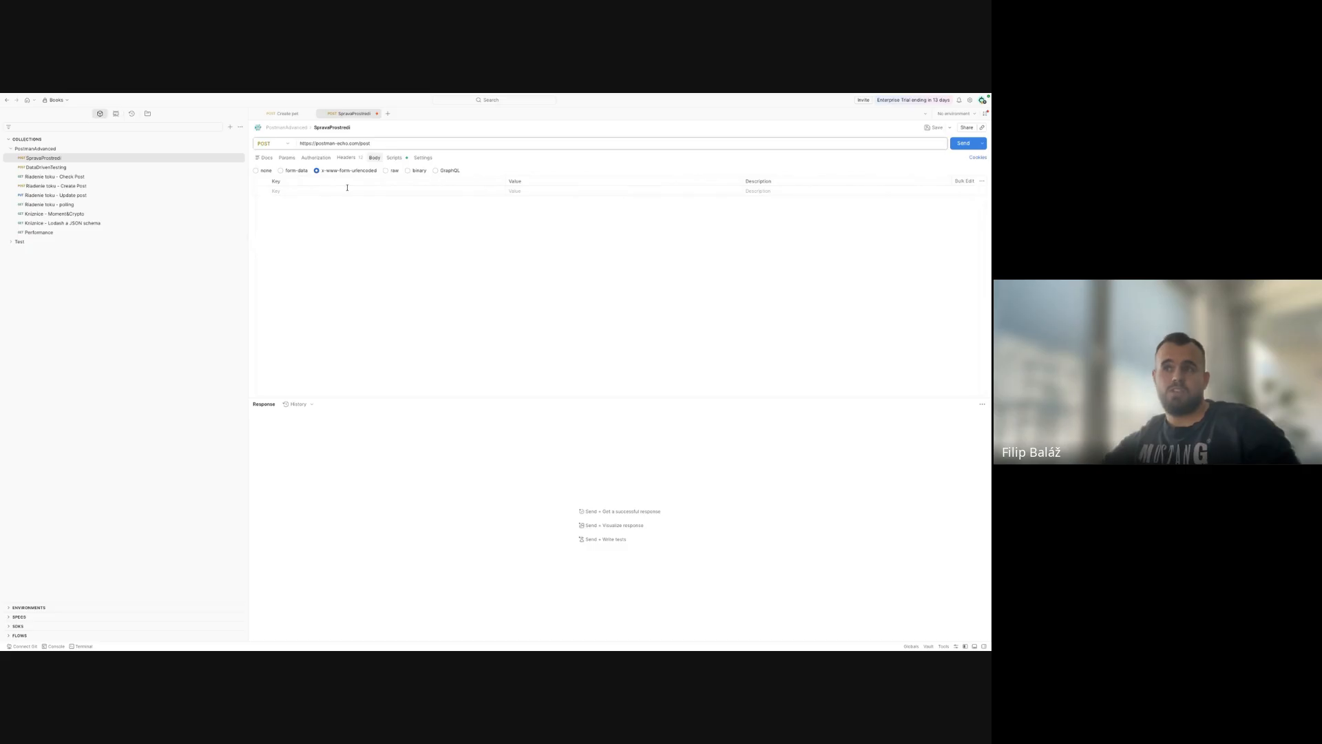
{"action": "left_click", "coordinate": [386, 171]}
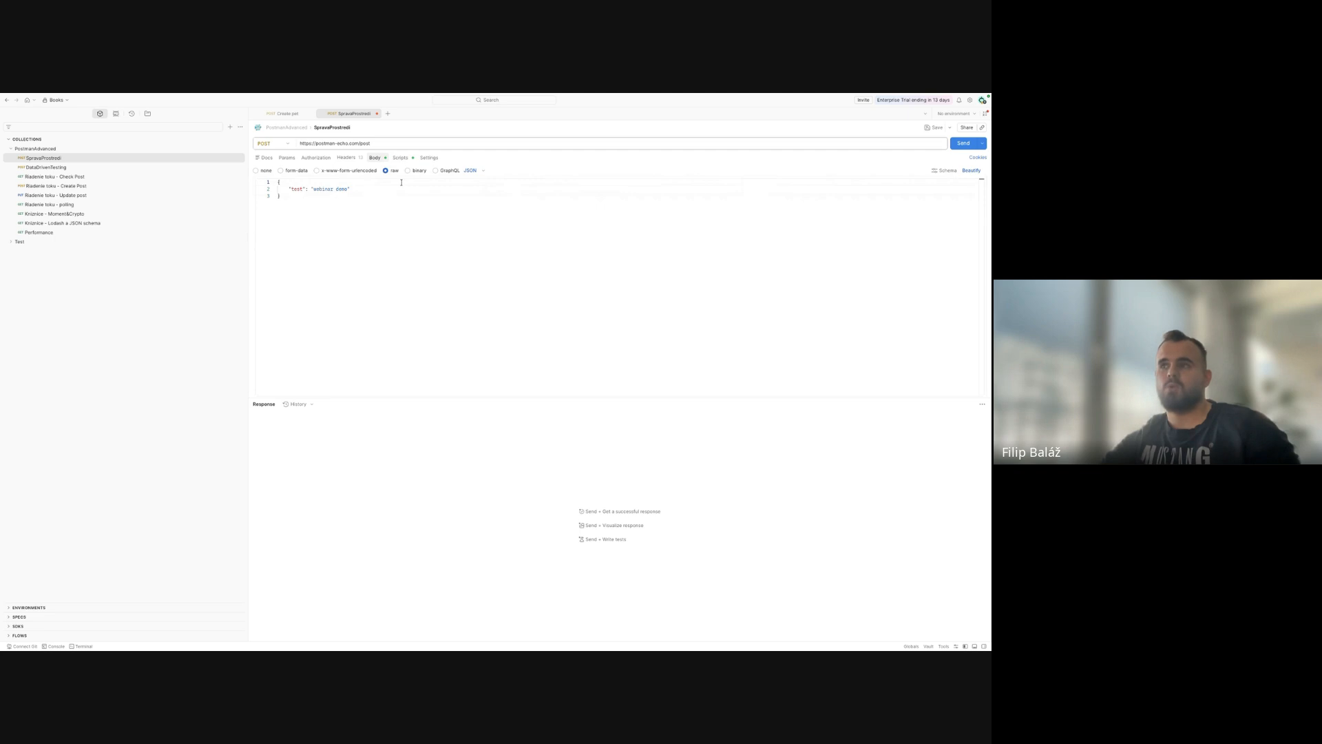
- Switch the raw body's format to XML and set it back to JSON
{"action": "left_click", "coordinate": [475, 176]}
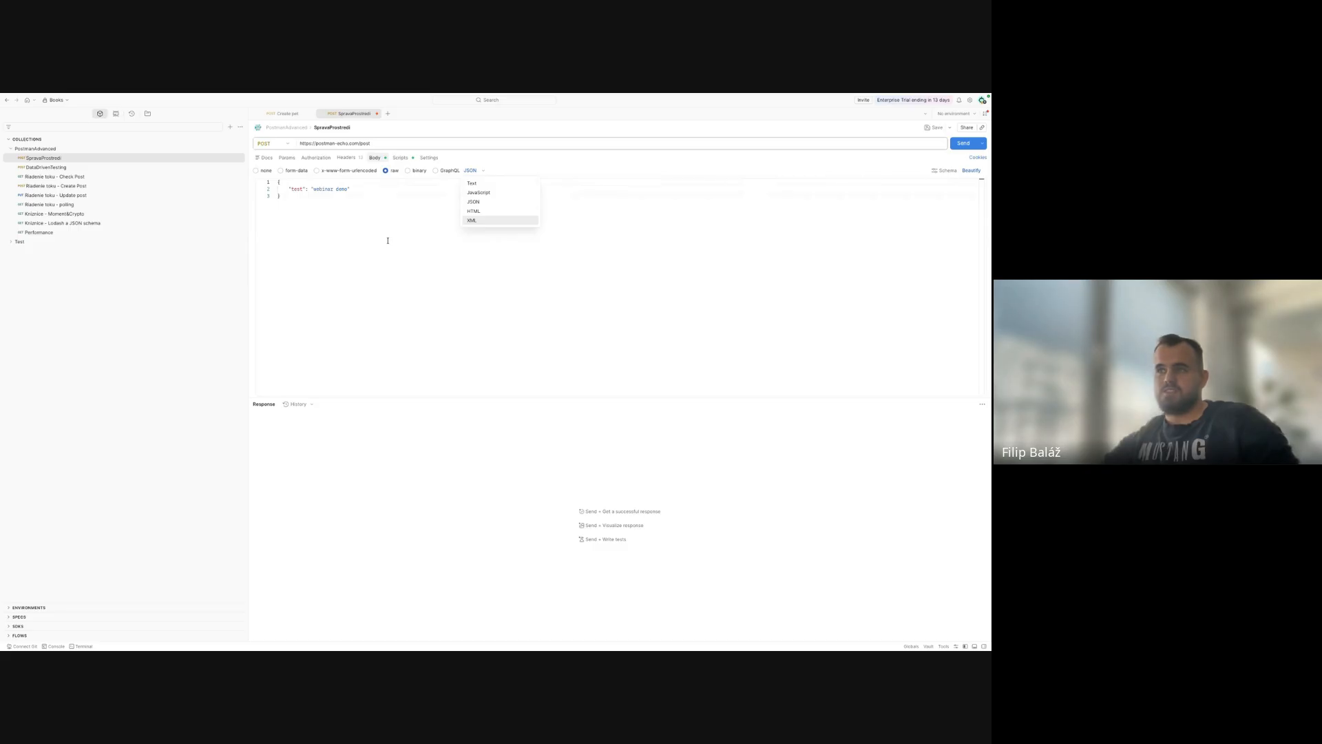
{"action": "left_click", "coordinate": [467, 221]}
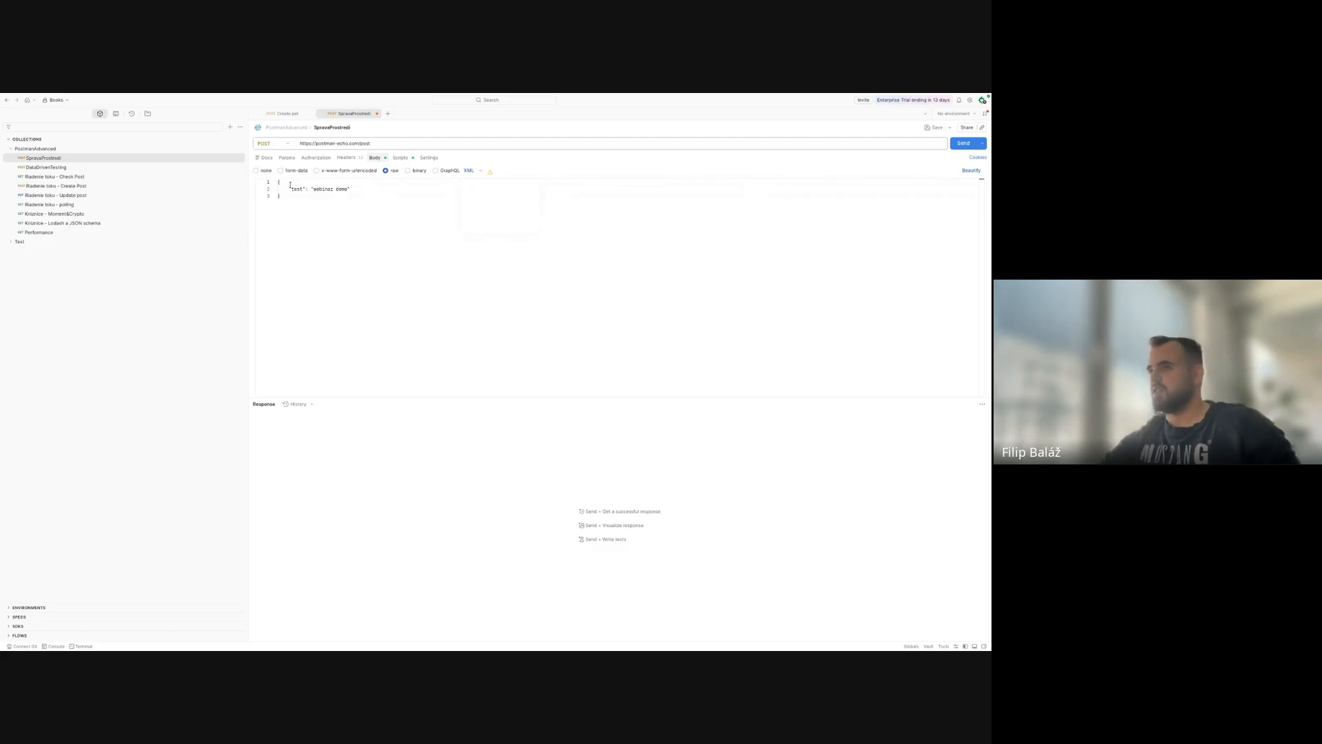
{"action": "left_click", "coordinate": [469, 171]}
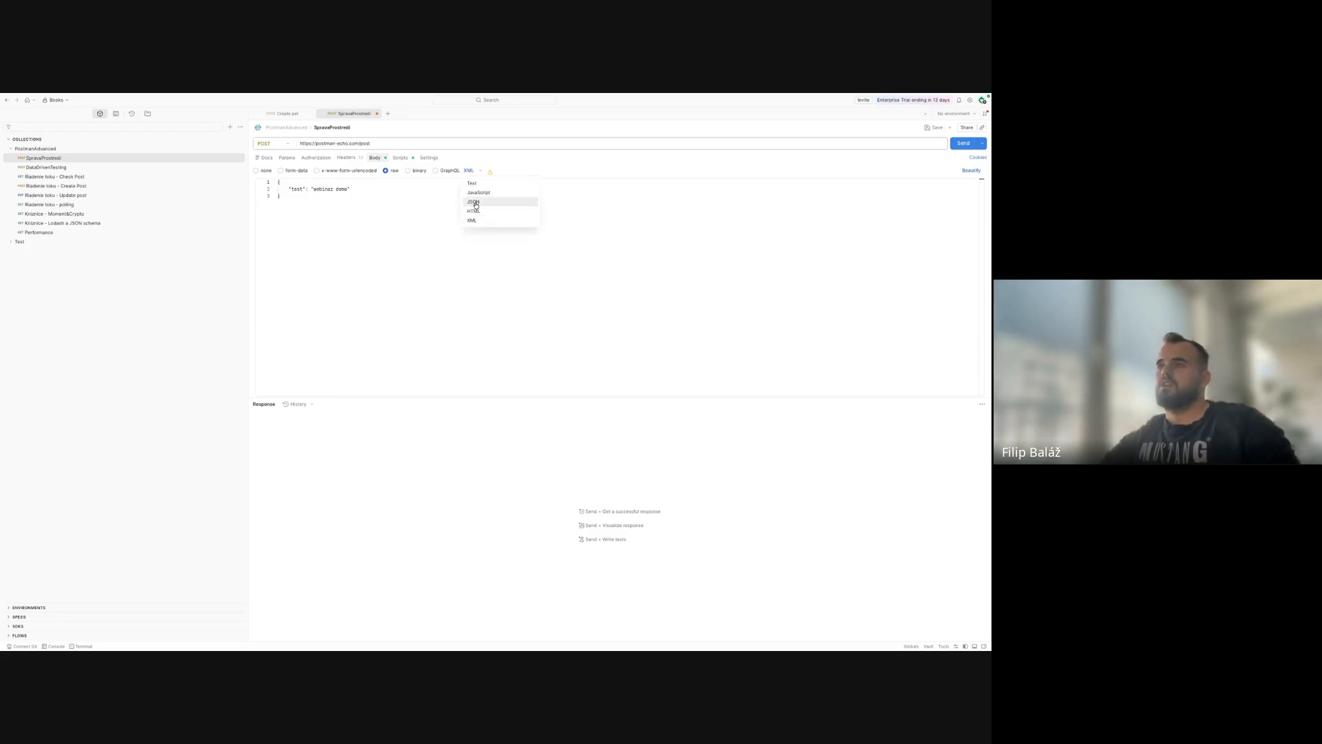
{"action": "left_click", "coordinate": [475, 203]}
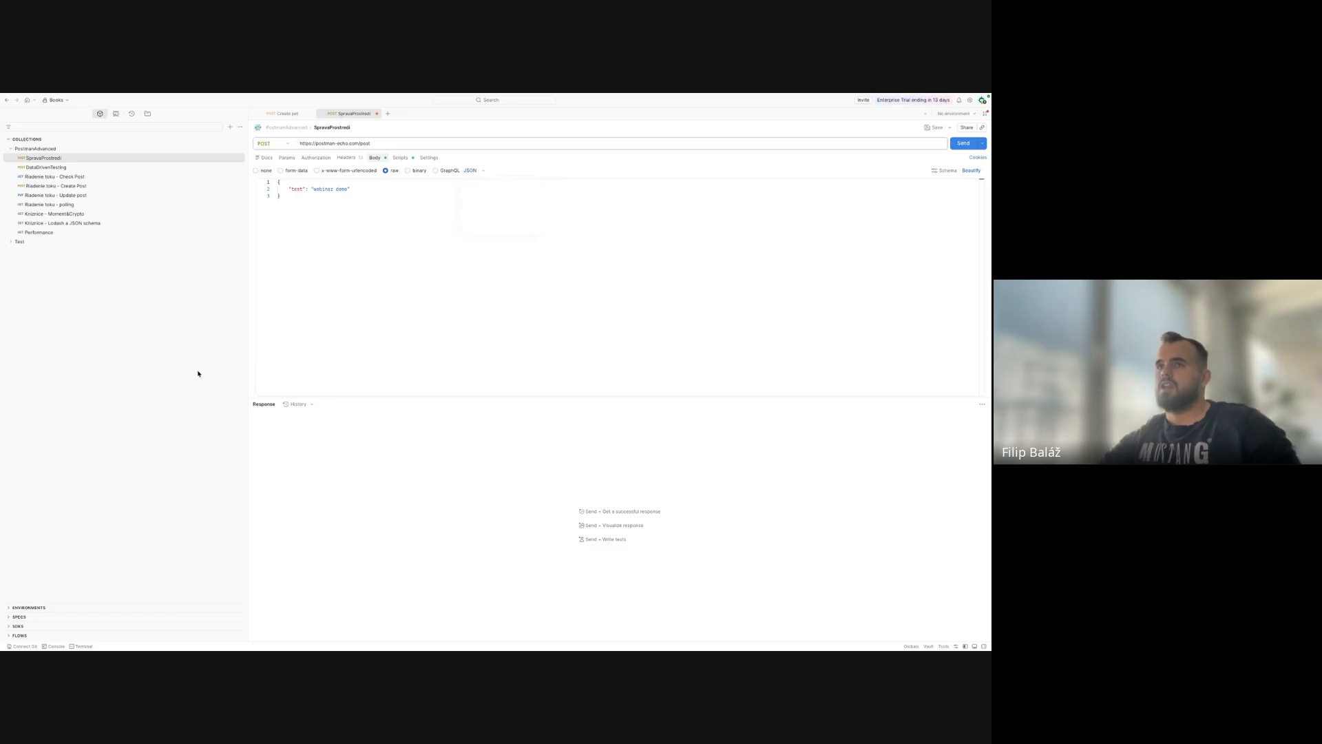
- Take Postman out of full screen and switch to the Request structure slide
{"action": "mouse_move", "coordinate": [101, 96]}
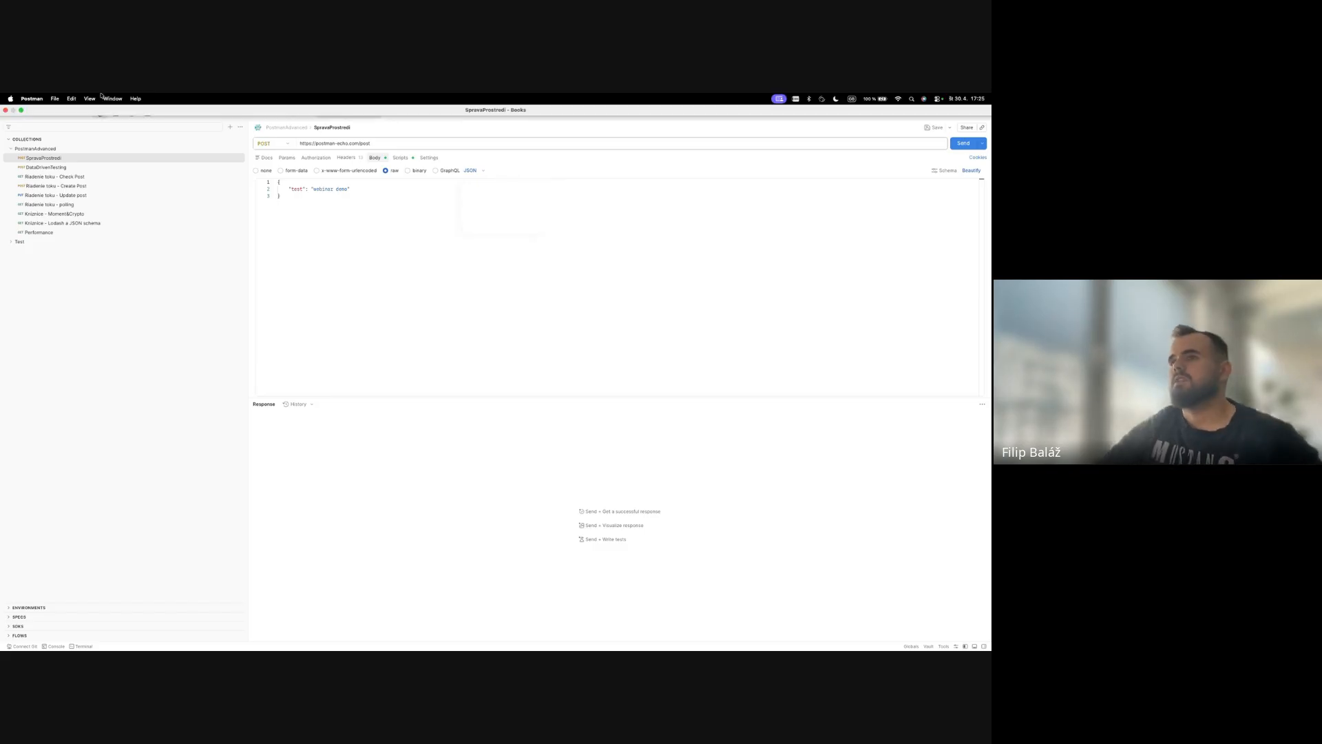
{"action": "left_click", "coordinate": [21, 111]}
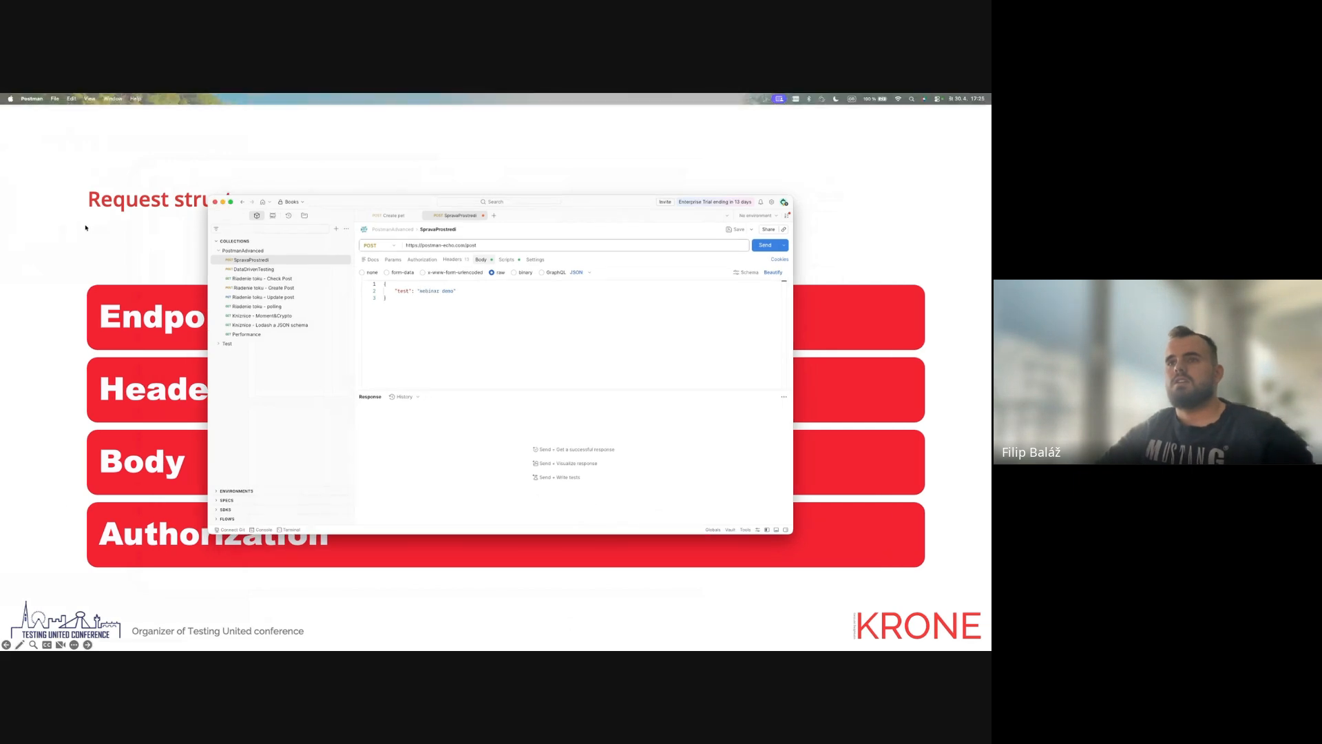
{"action": "left_click", "coordinate": [90, 237]}
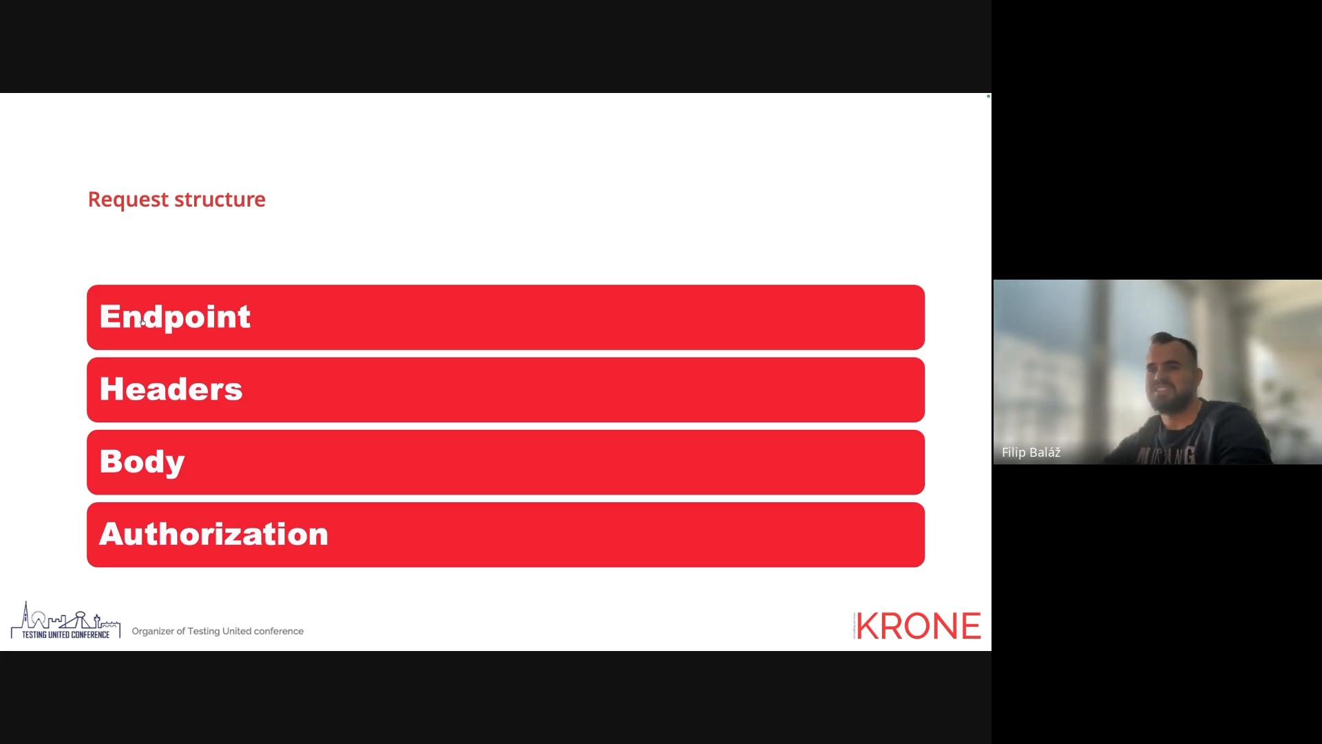
- Switch back to Postman in full screen and examine the request's headers, including the Authorization header's variable
{"action": "key", "text": "super+Tab"}
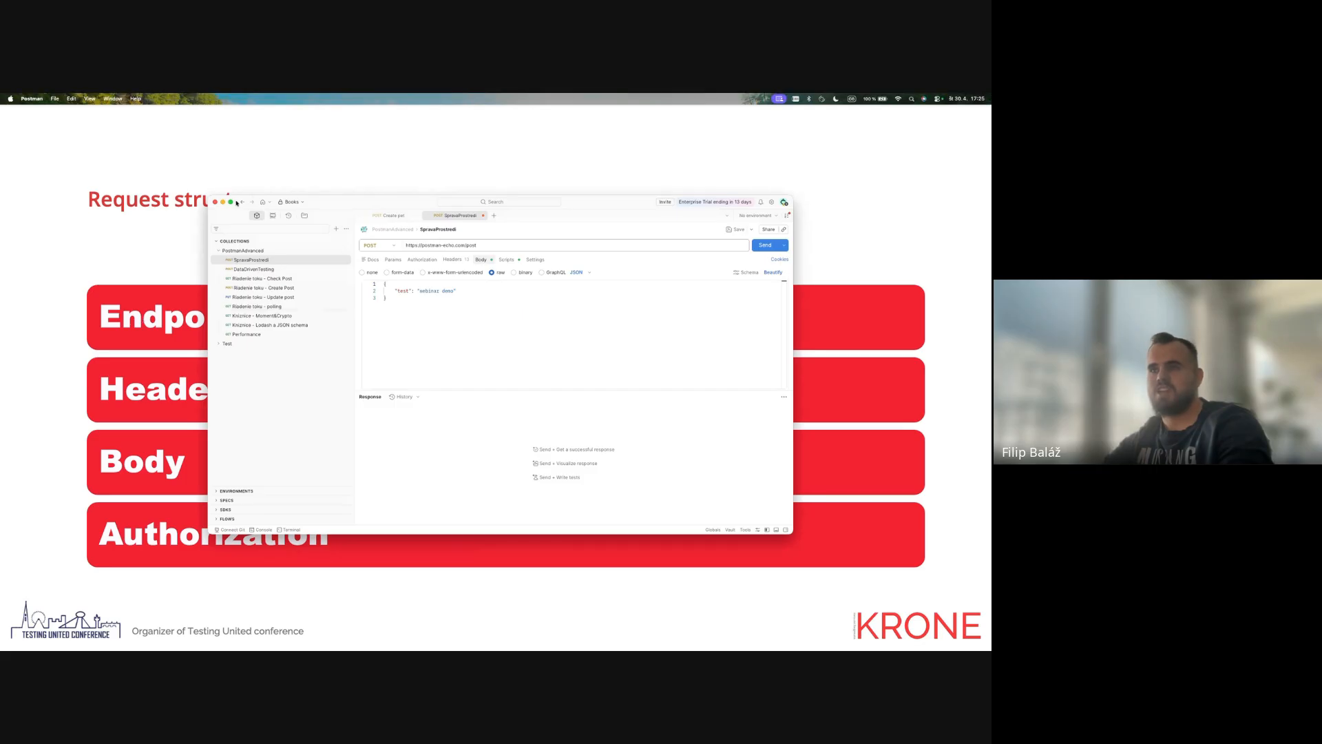
{"action": "left_click", "coordinate": [232, 202]}
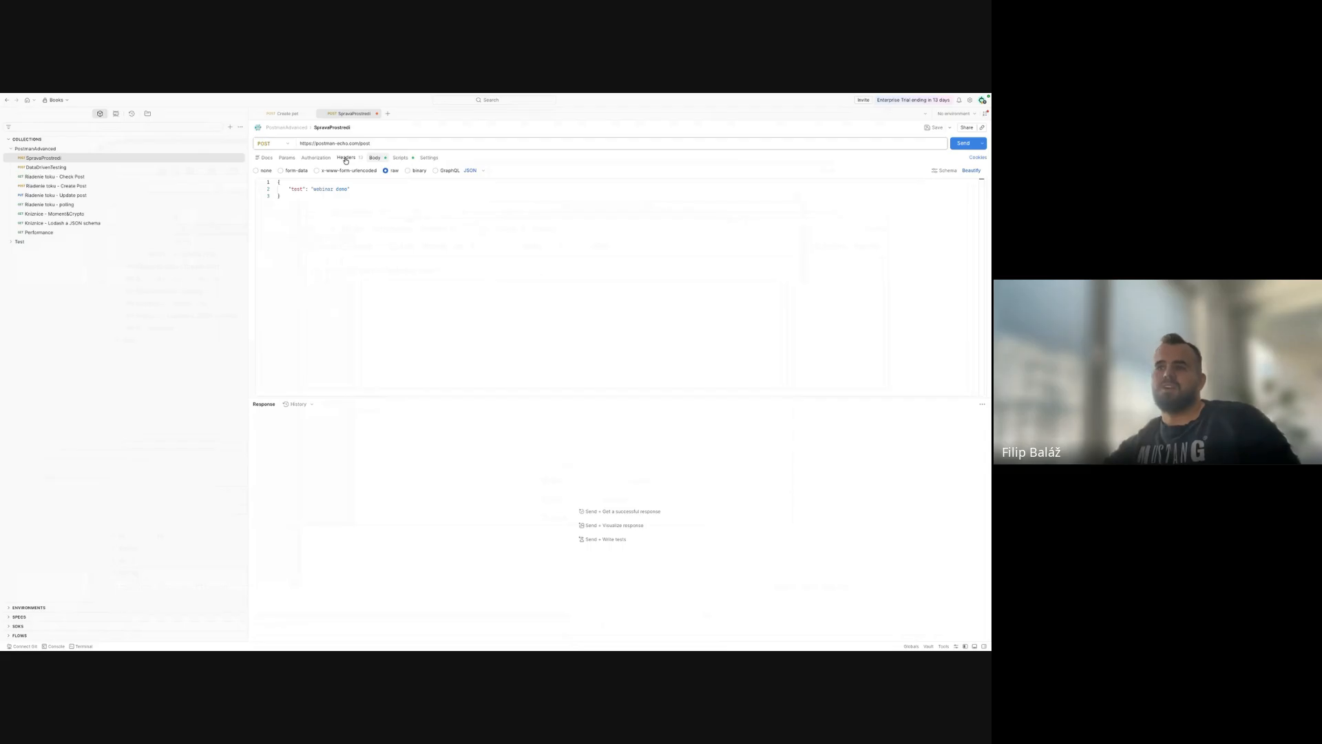
{"action": "left_click", "coordinate": [345, 159]}
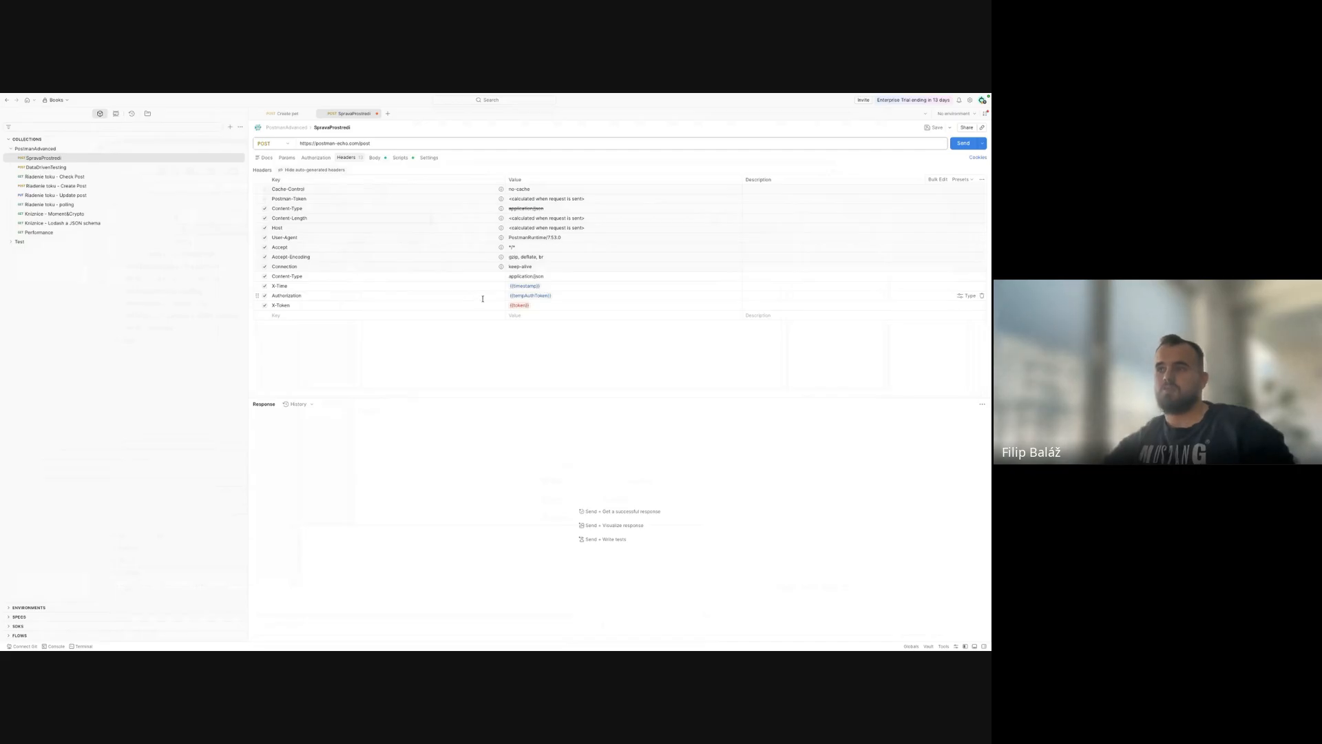
{"action": "mouse_move", "coordinate": [520, 295]}
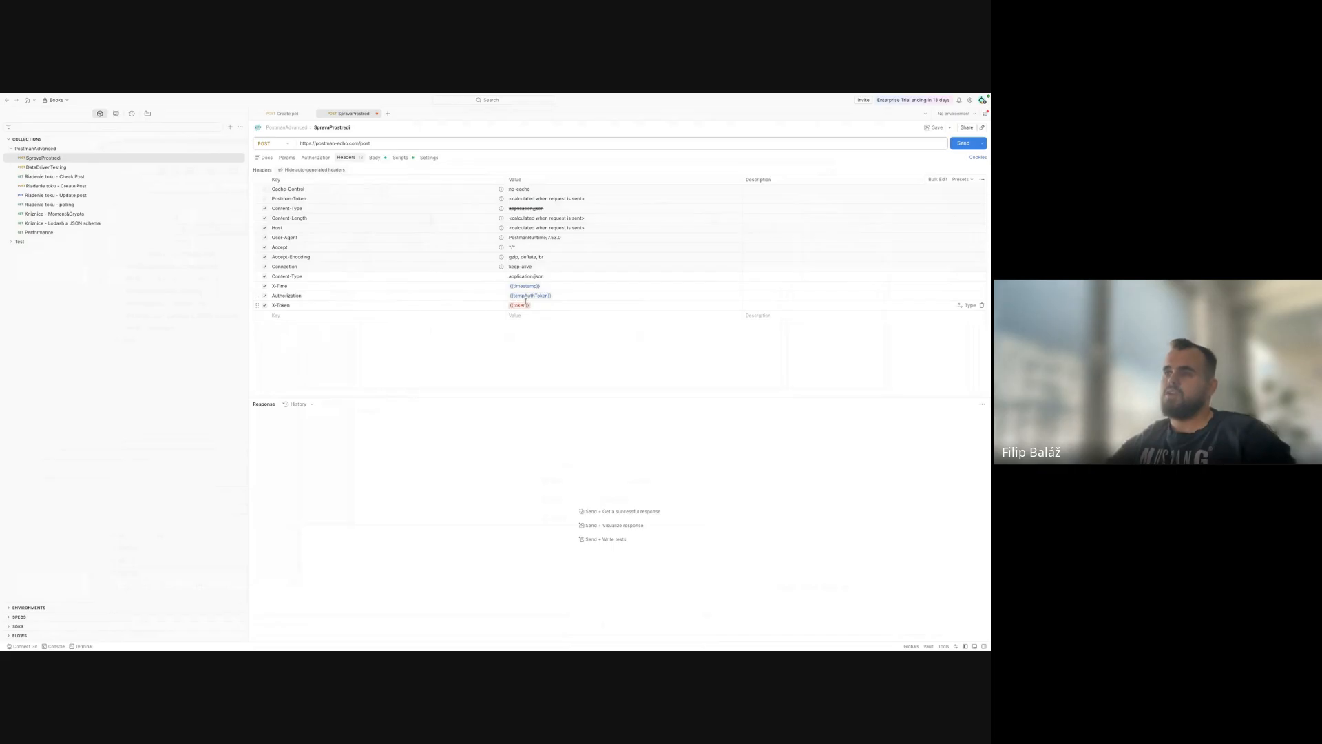
{"action": "left_click", "coordinate": [555, 296]}
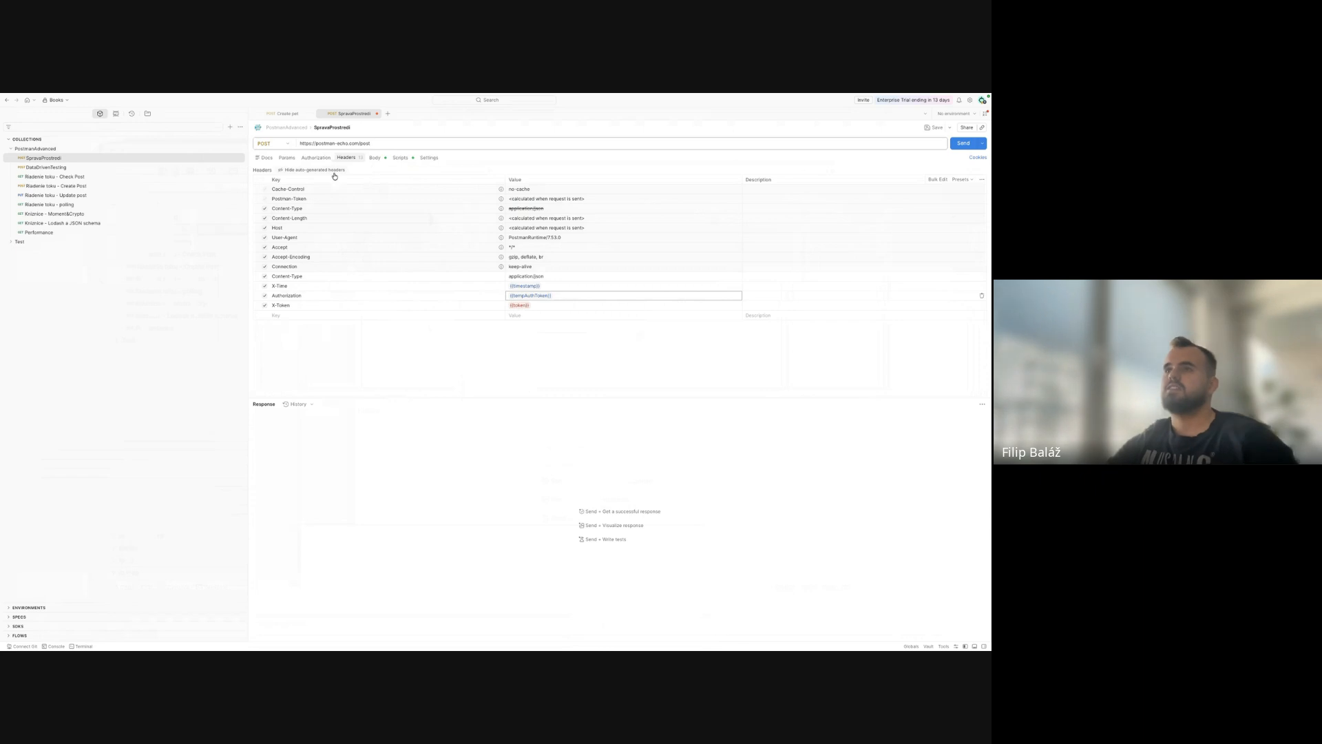
- Set the request's authorization type to Basic Auth and look at its username and password fields
{"action": "left_click", "coordinate": [316, 158]}
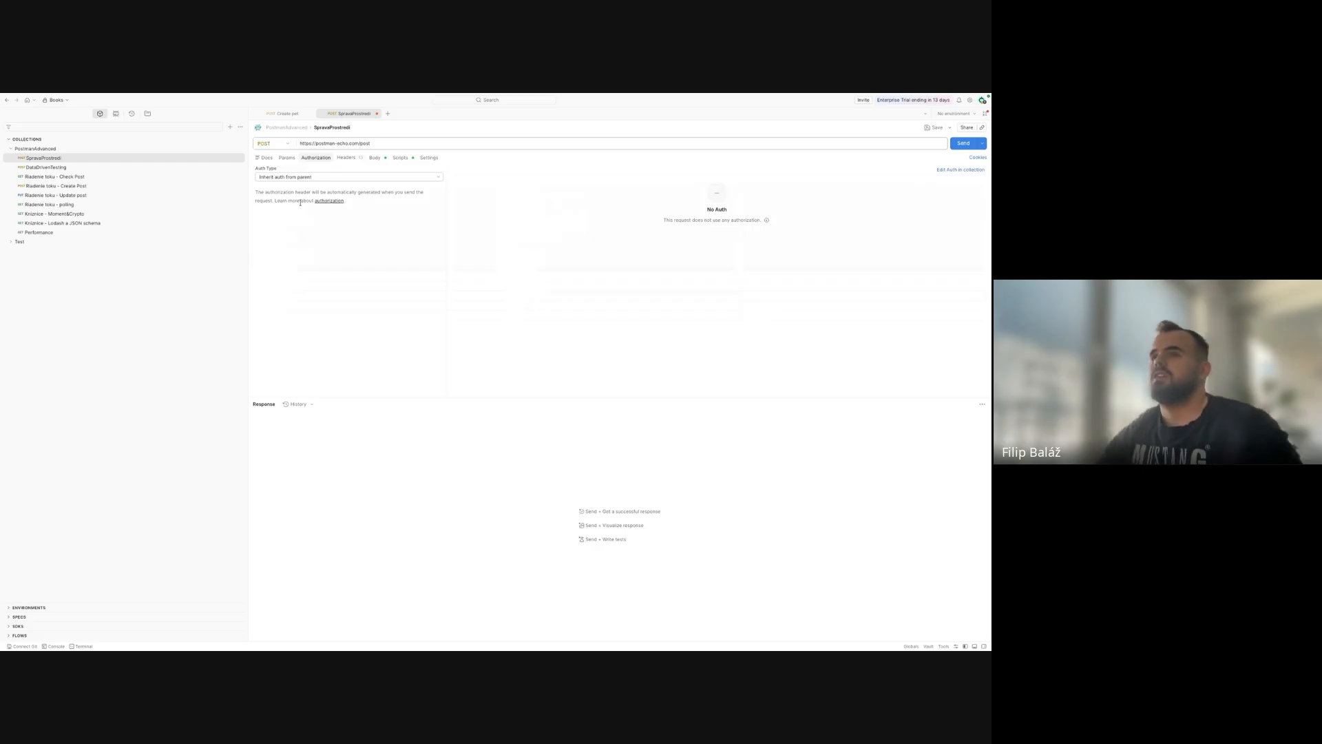
{"action": "left_click", "coordinate": [348, 176]}
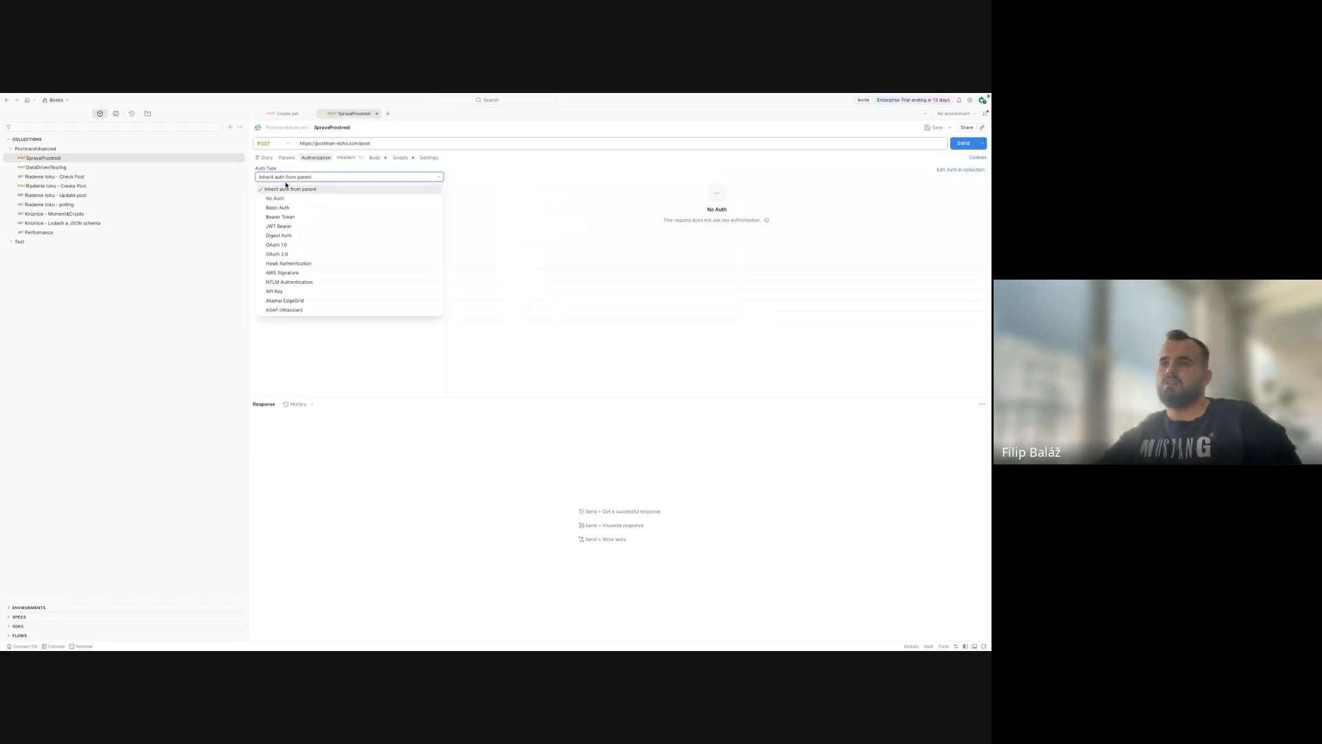
{"action": "left_click", "coordinate": [282, 208]}
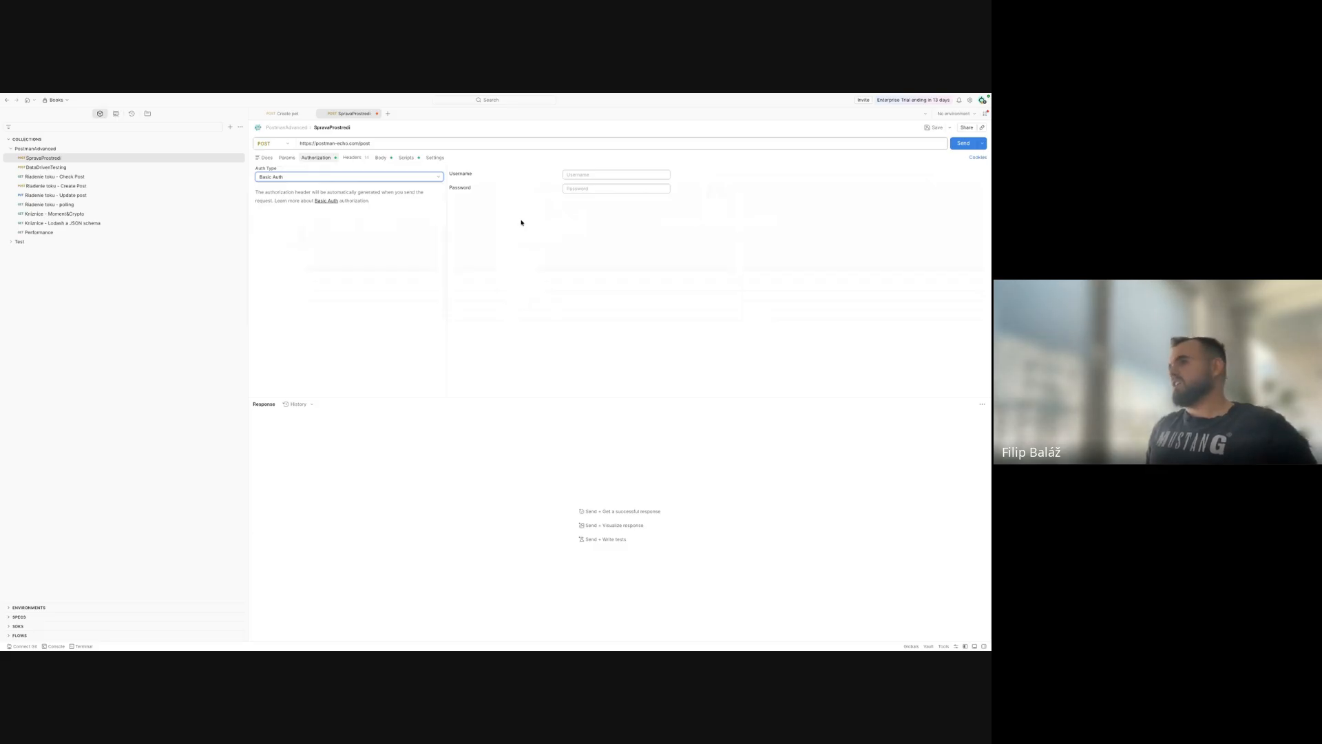
{"action": "left_click", "coordinate": [596, 188]}
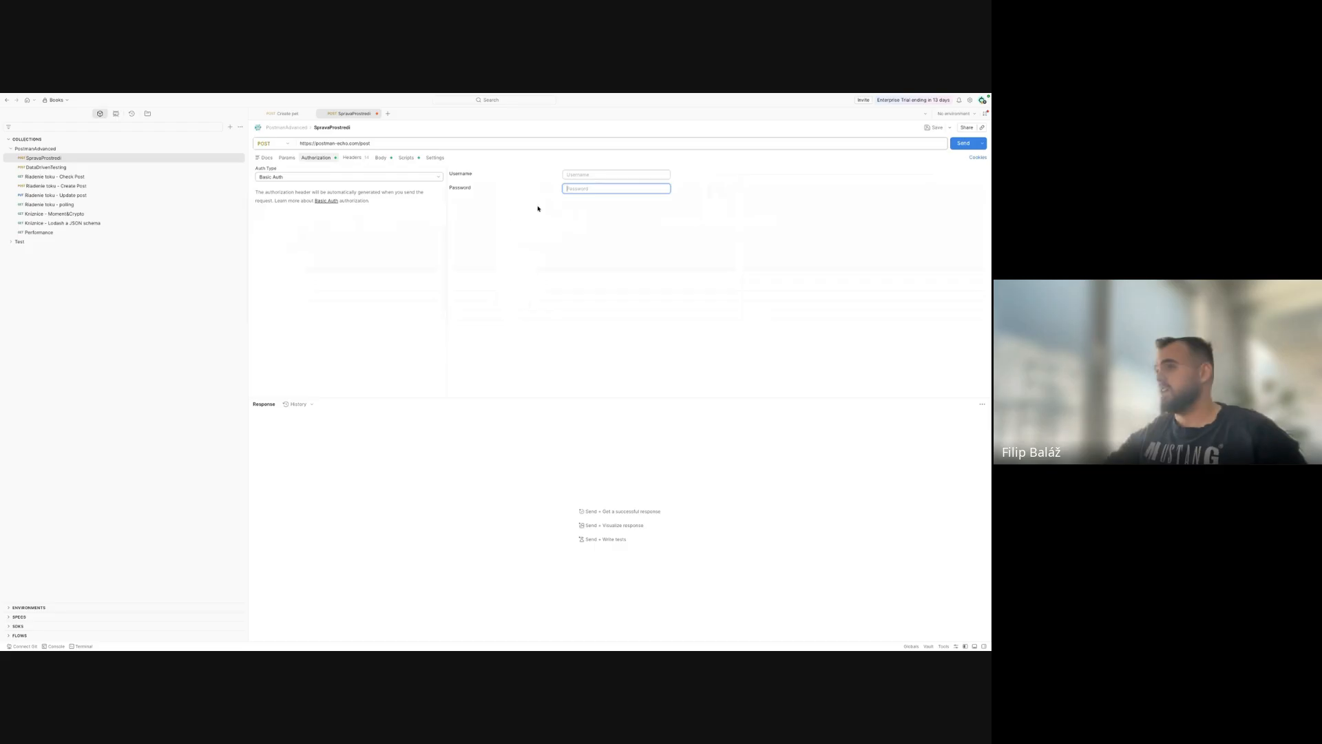
{"action": "left_click", "coordinate": [581, 176]}
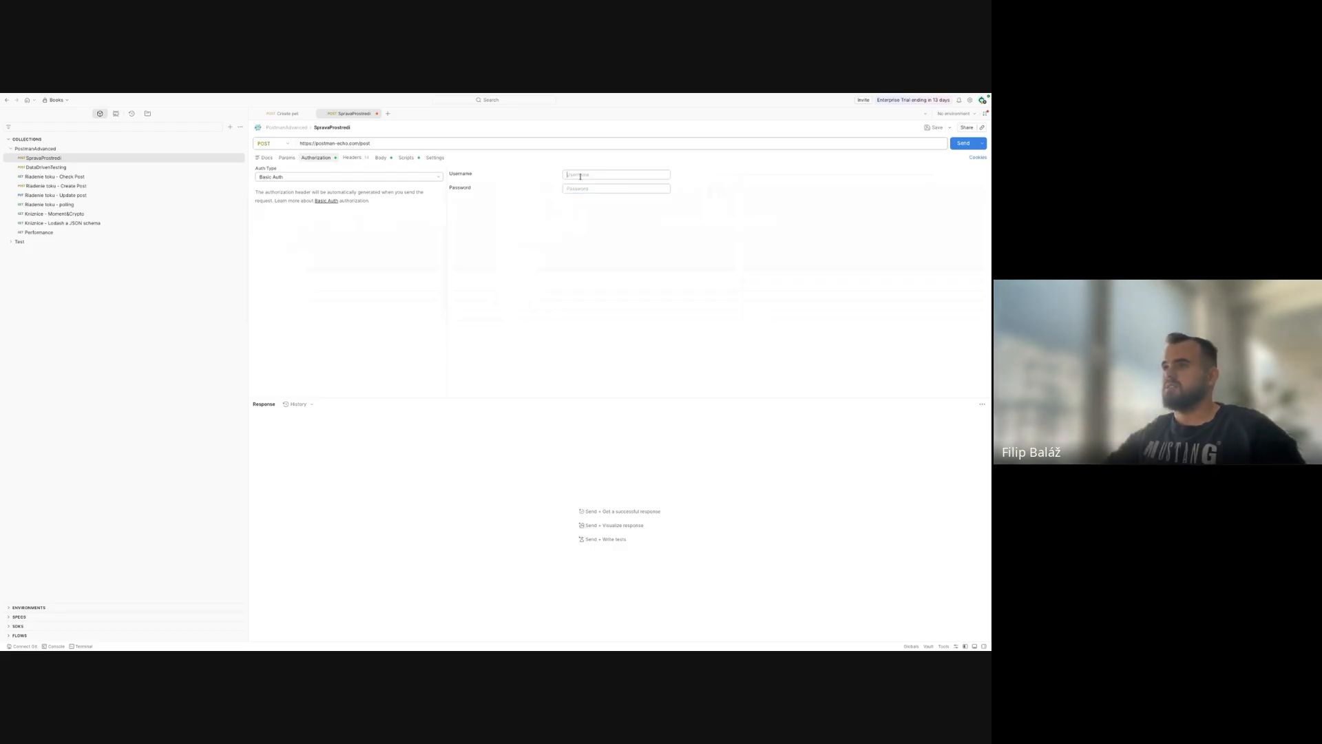
{"action": "left_click", "coordinate": [581, 190]}
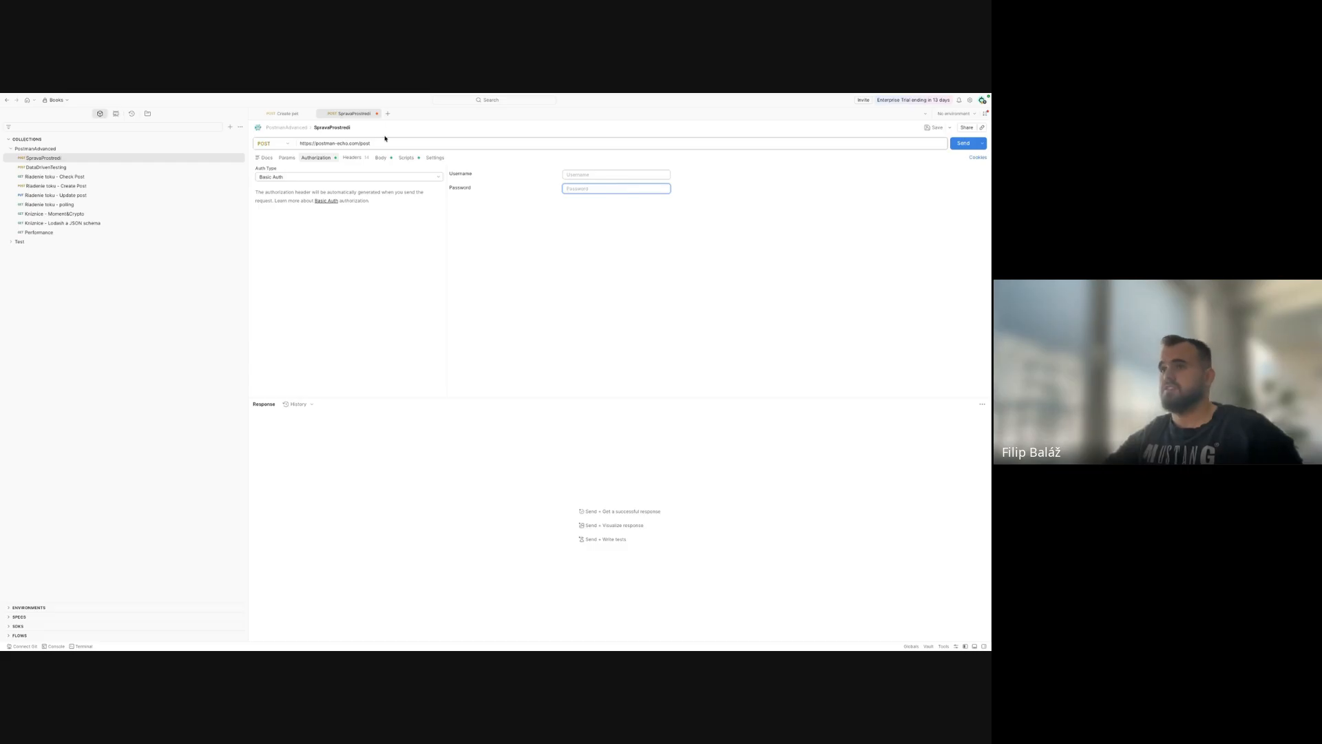
- Set the request's authorization type to OAuth 2.0 and review its settings for configuring a new token
{"action": "left_click", "coordinate": [381, 159]}
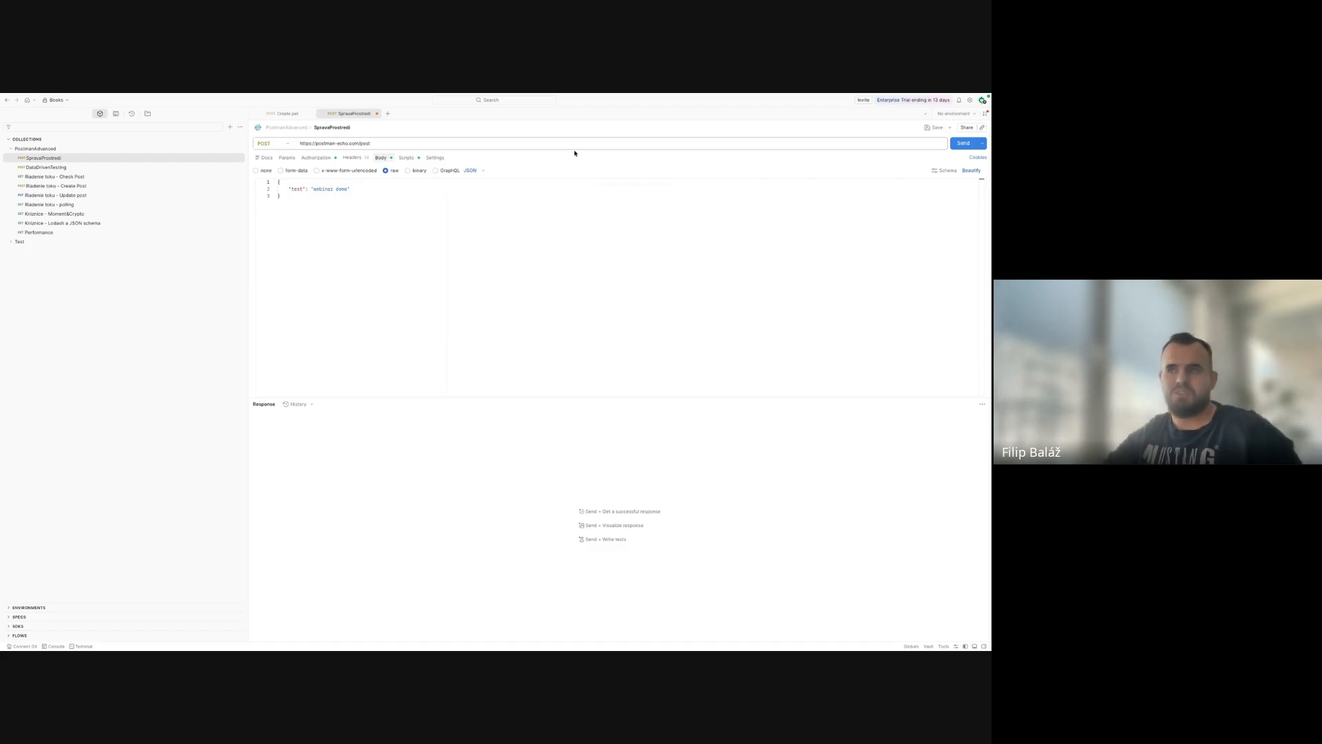
{"action": "left_click", "coordinate": [320, 159]}
{"action": "left_click", "coordinate": [303, 177]}
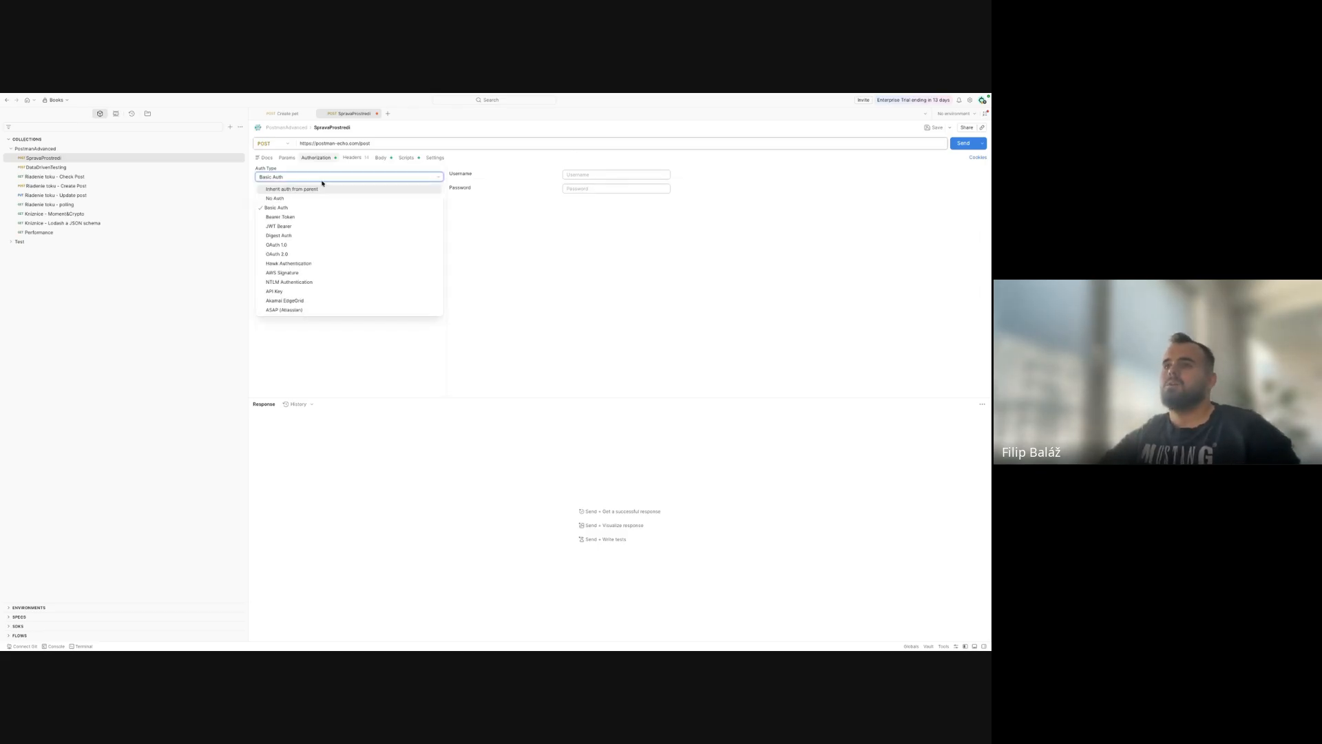
{"action": "left_click", "coordinate": [289, 256]}
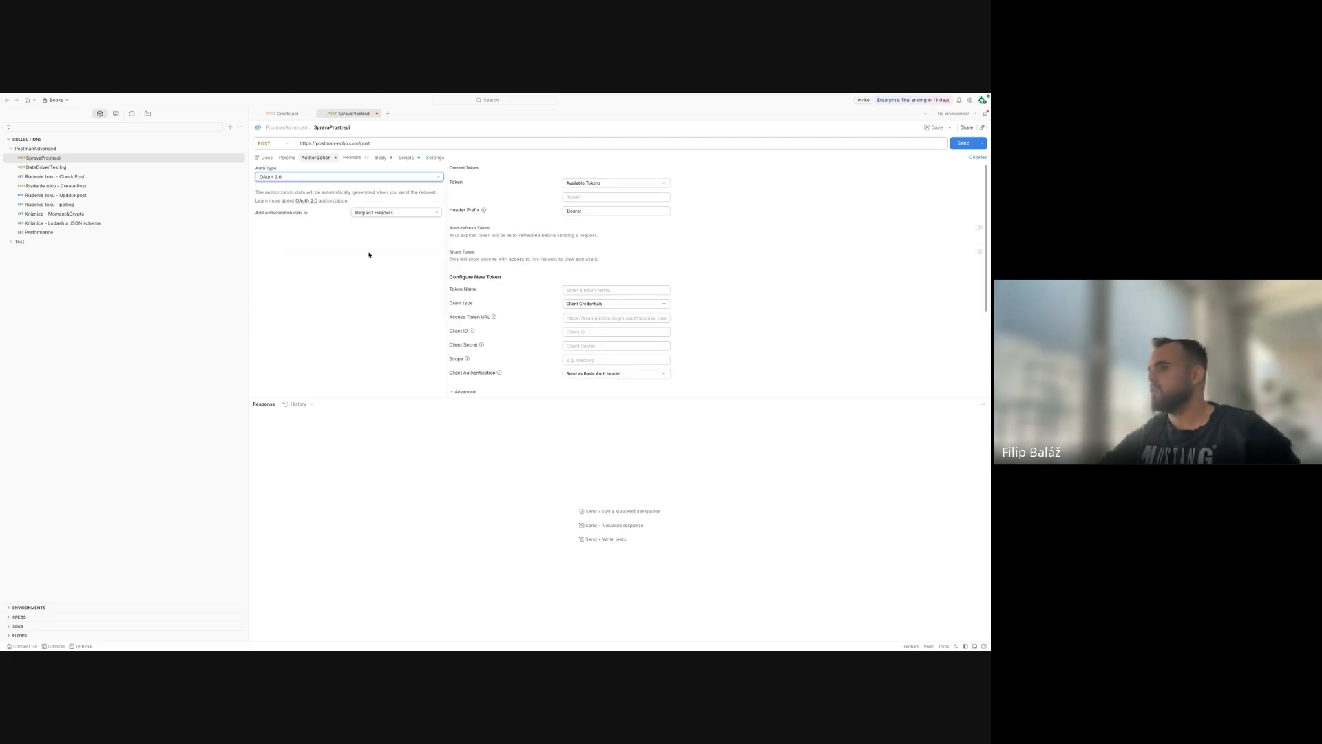
{"action": "scroll", "coordinate": [563, 235], "scroll_direction": "down", "scroll_amount": 1}
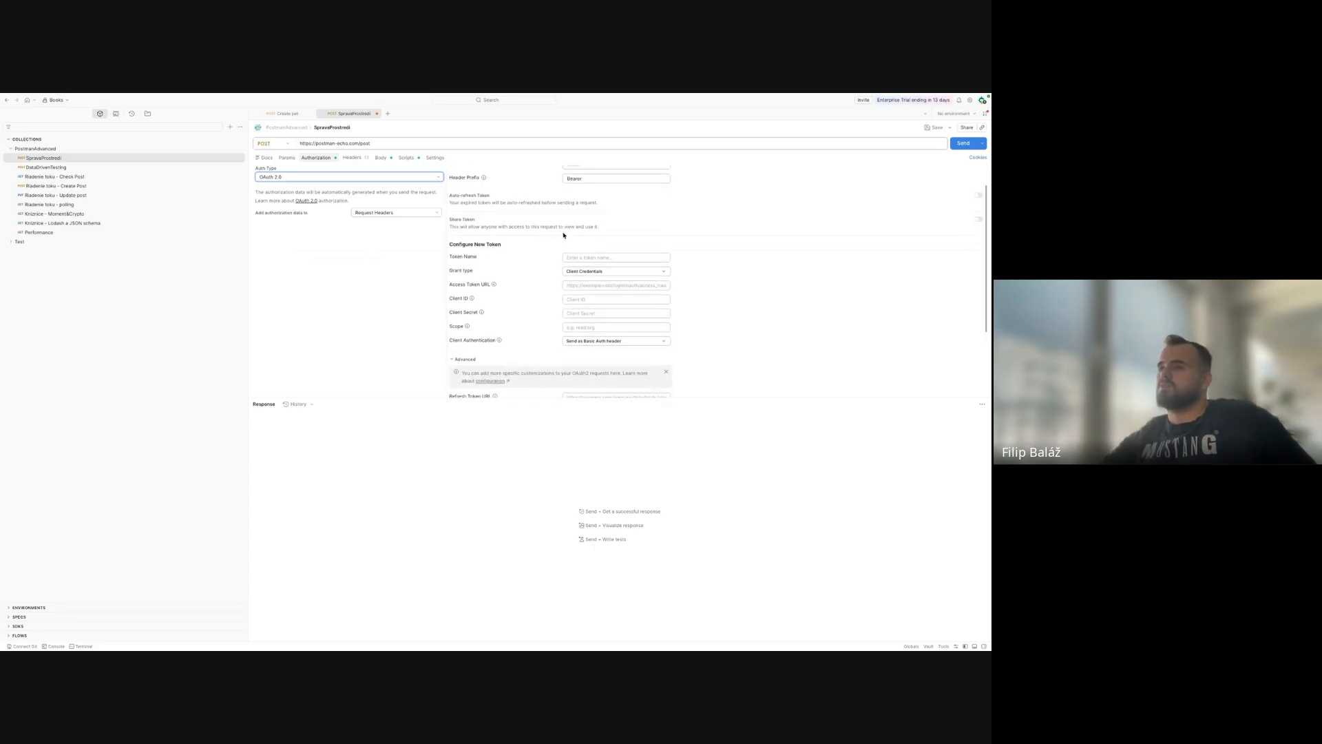
{"action": "scroll", "coordinate": [551, 233], "scroll_direction": "down", "scroll_amount": 1}
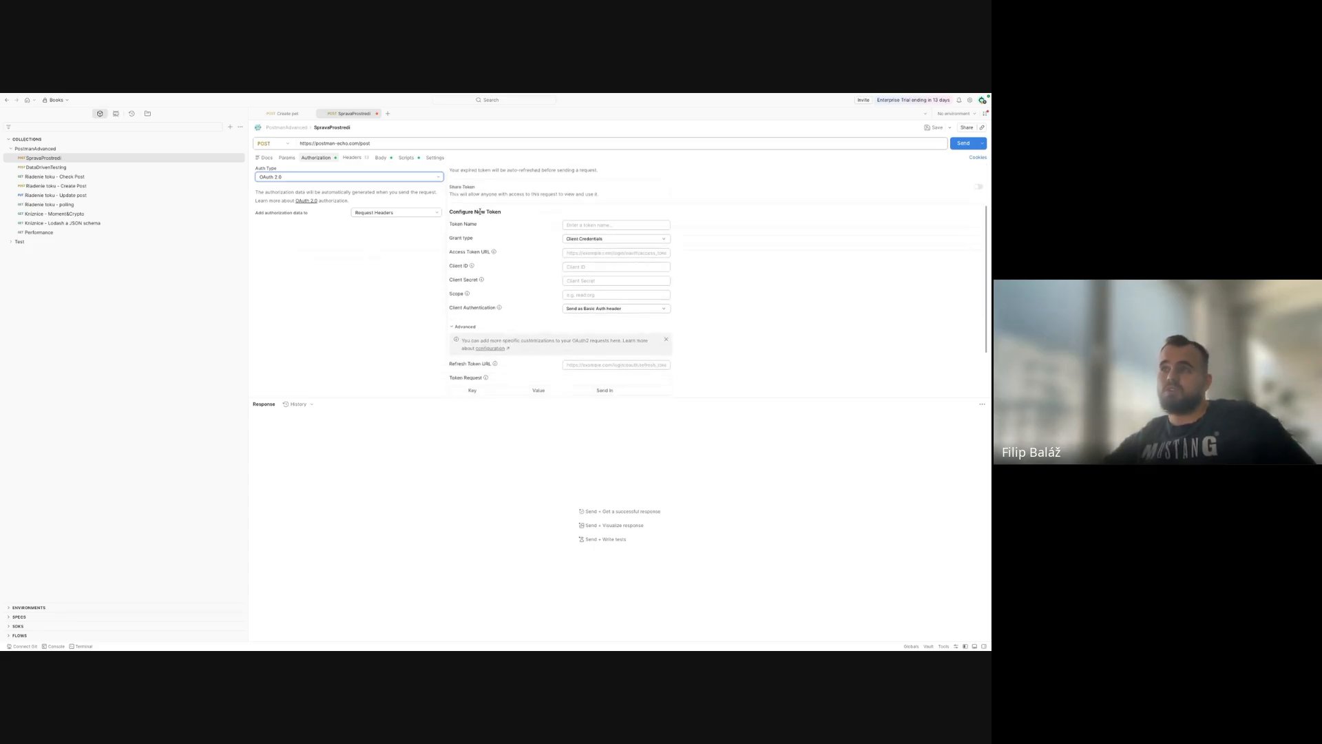
{"action": "left_click", "coordinate": [581, 227]}
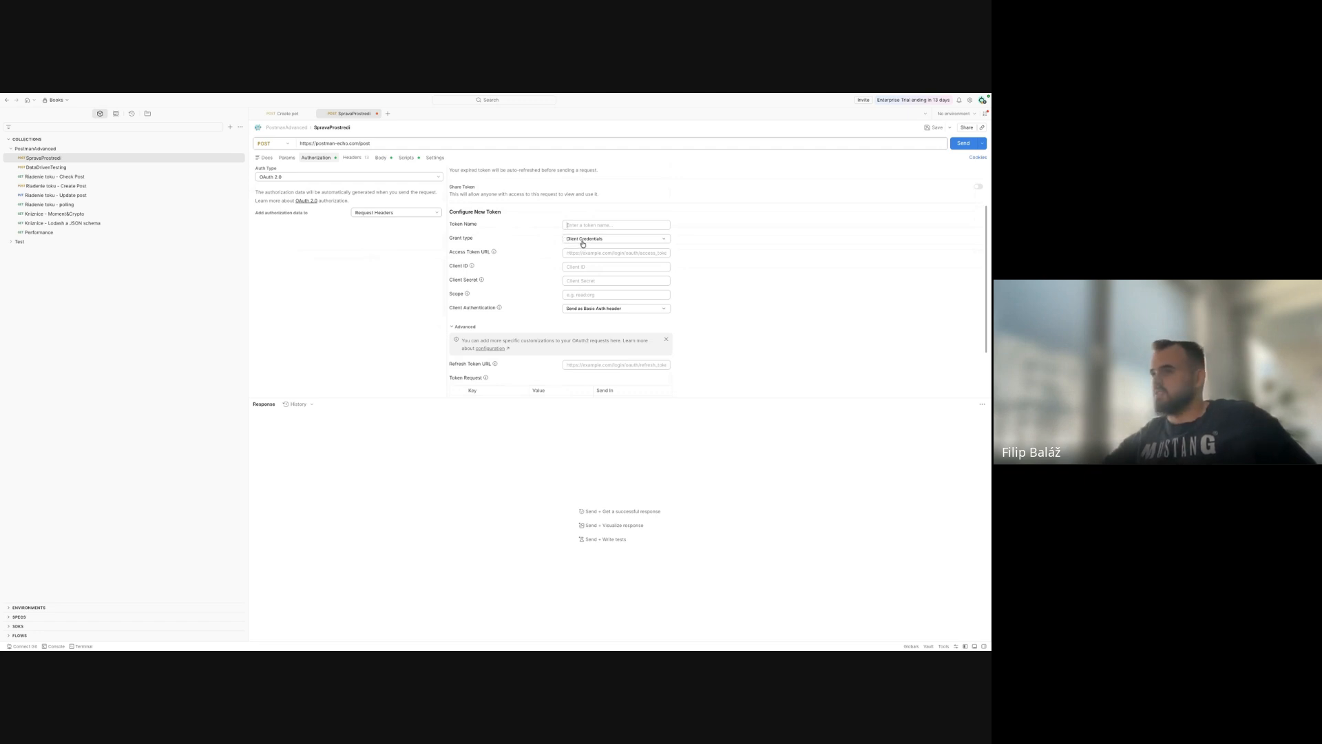
- Review the OAuth 2.0 grant types, keeping Client Credentials, and the available client authentication options
{"action": "left_click", "coordinate": [580, 243]}
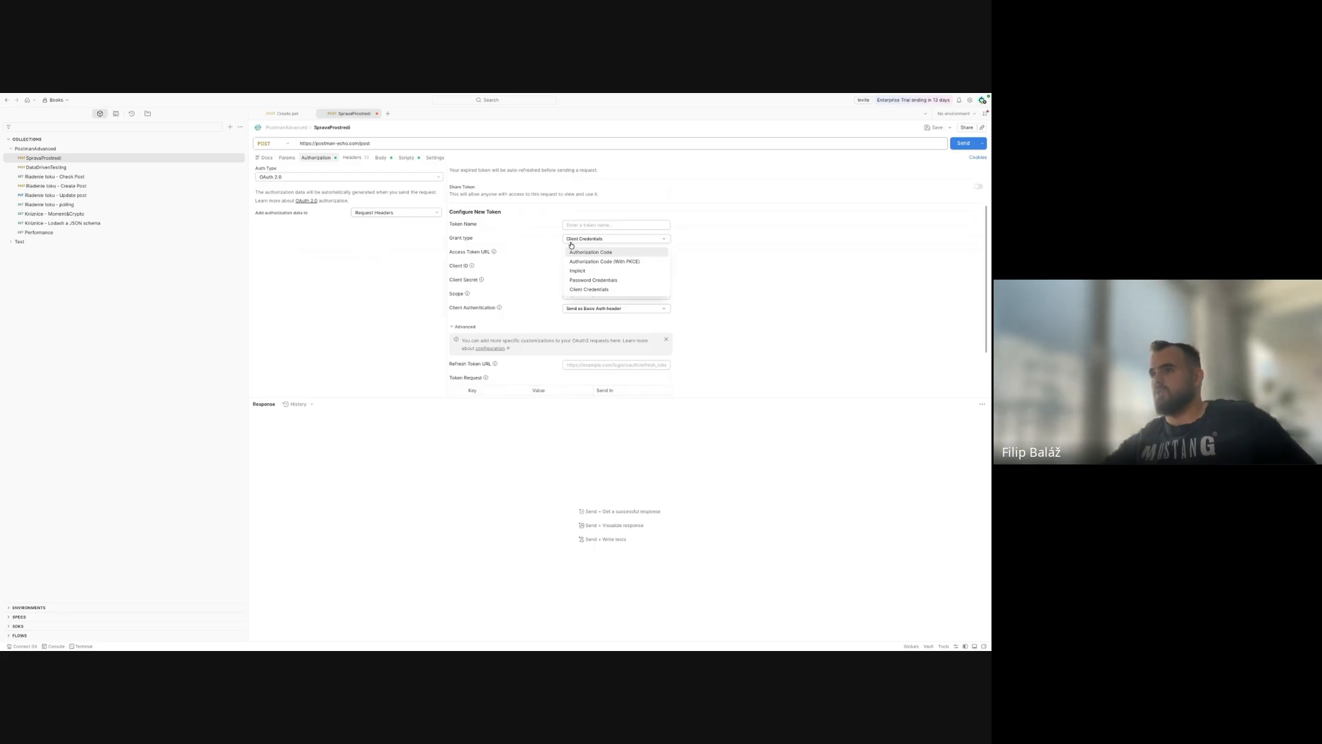
{"action": "left_click", "coordinate": [591, 289]}
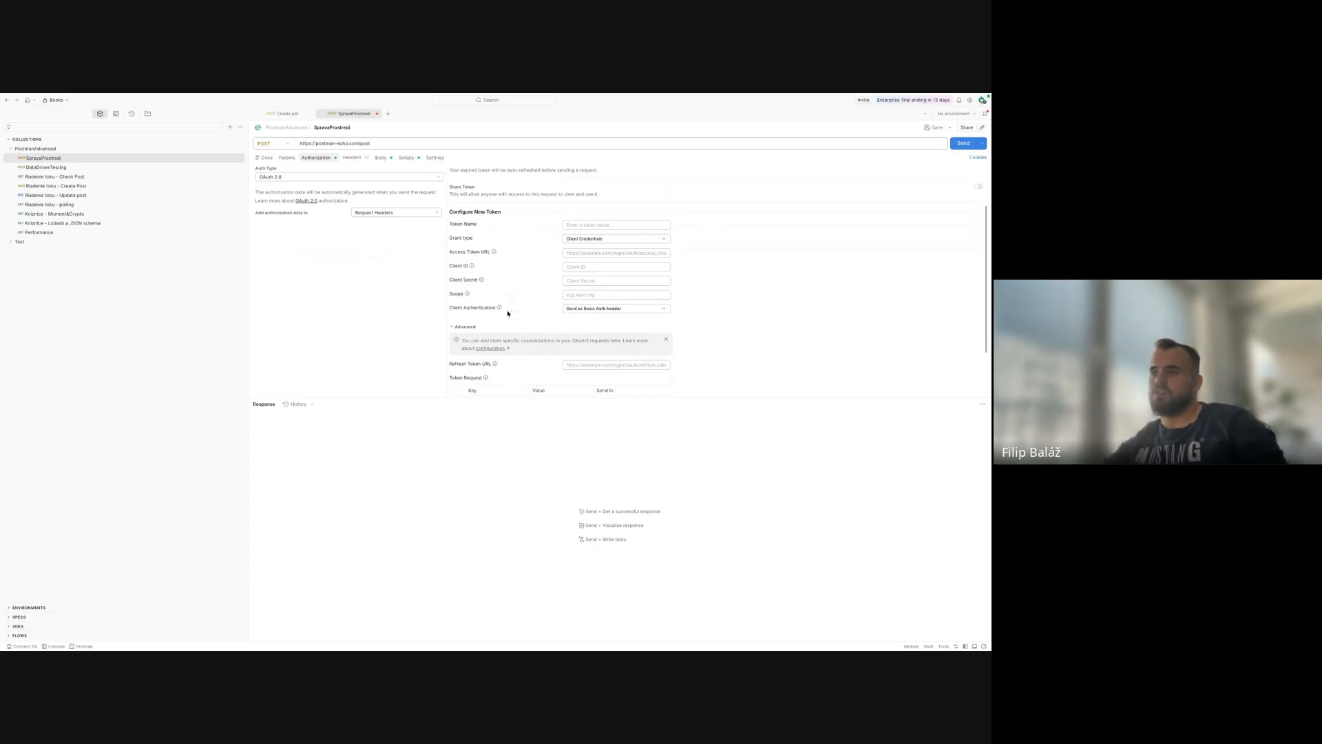
{"action": "left_click", "coordinate": [603, 312]}
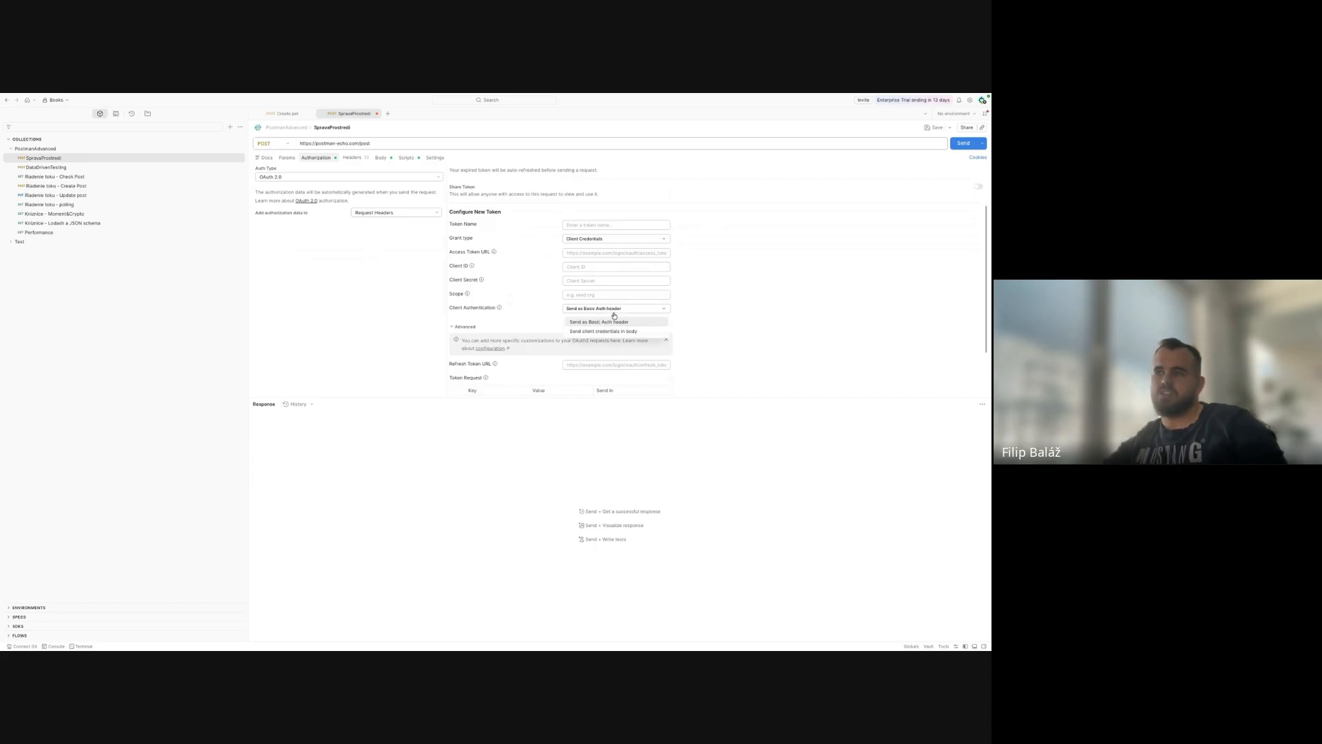
{"action": "left_click", "coordinate": [615, 316]}
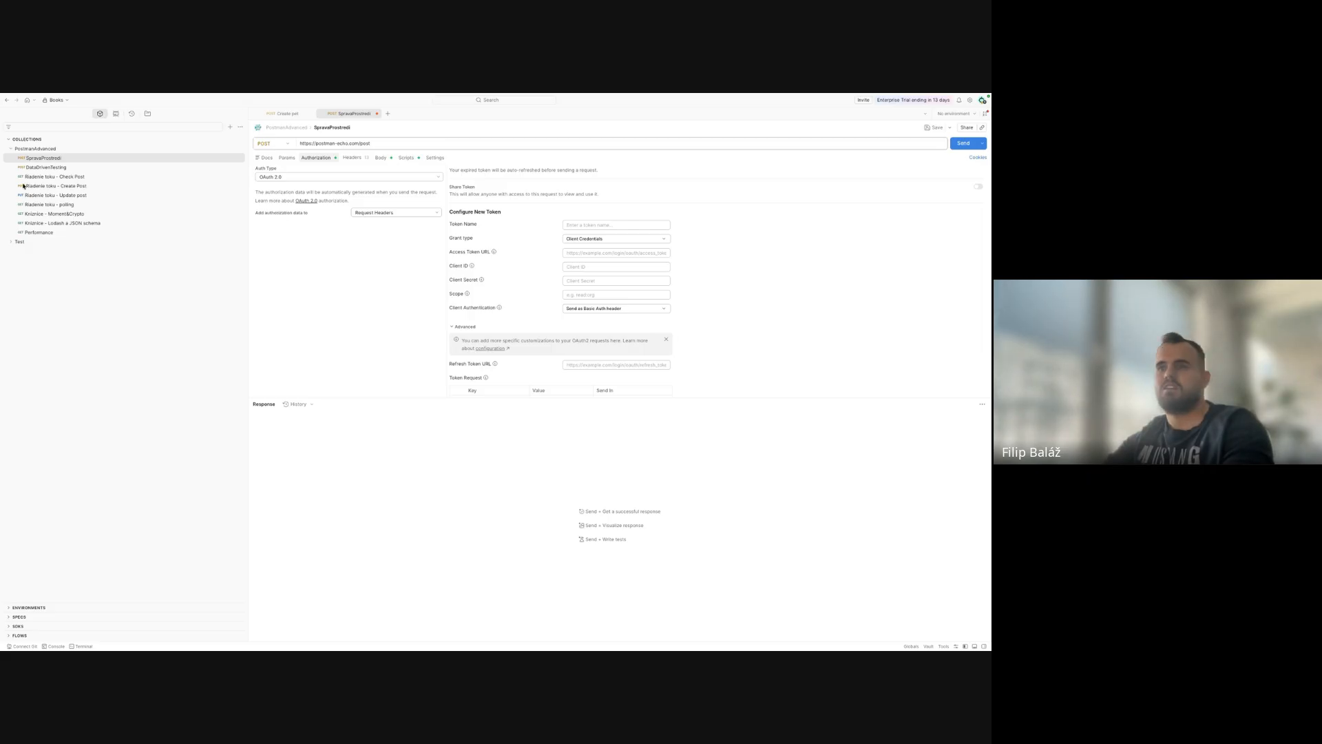
- Take Postman out of full screen, minimize it and advance the presentation to the Work organization slide
{"action": "mouse_move", "coordinate": [75, 96]}
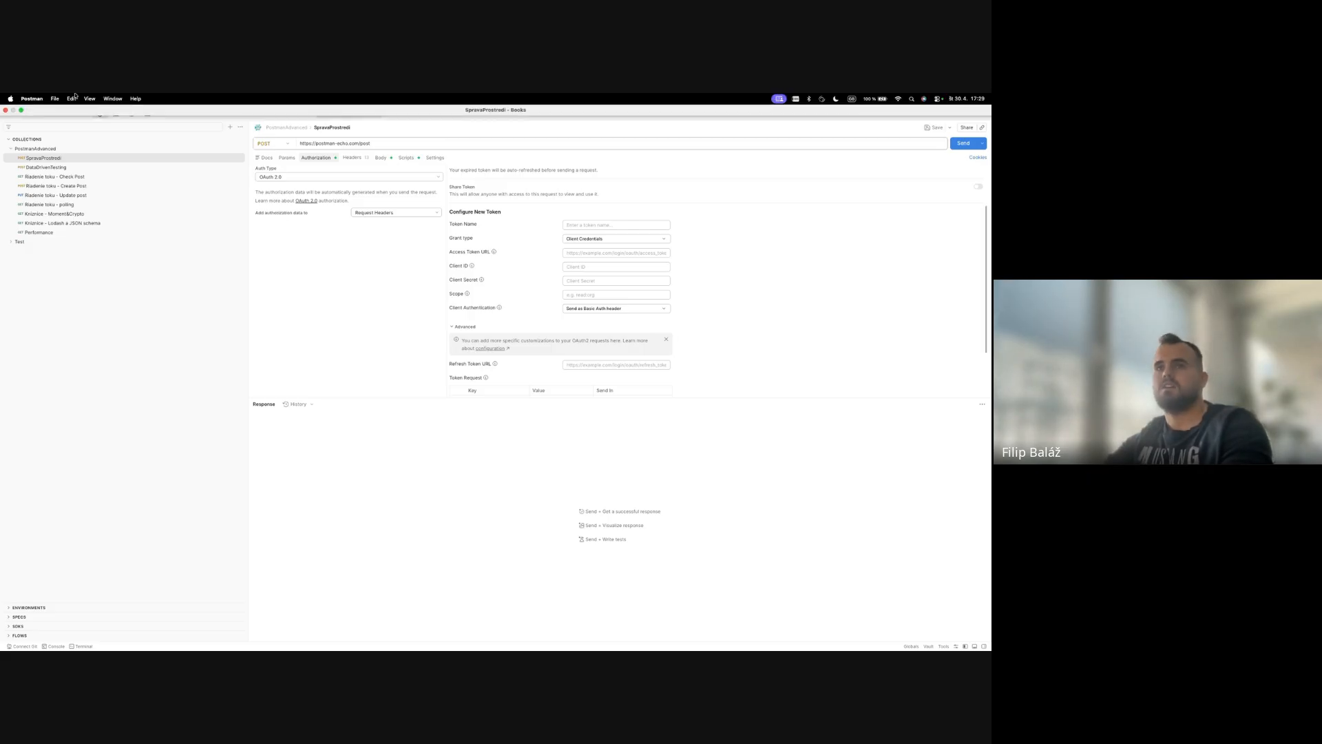
{"action": "left_click", "coordinate": [21, 110]}
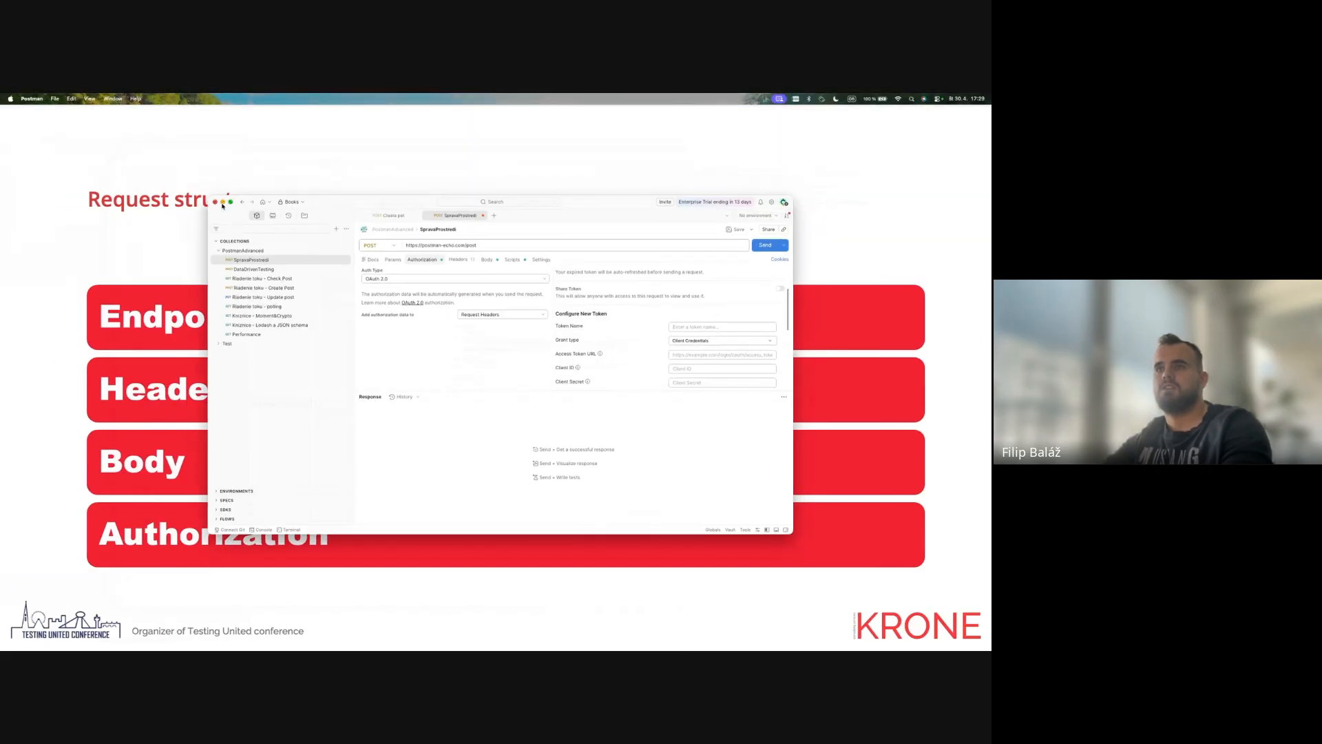
{"action": "left_click", "coordinate": [222, 204]}
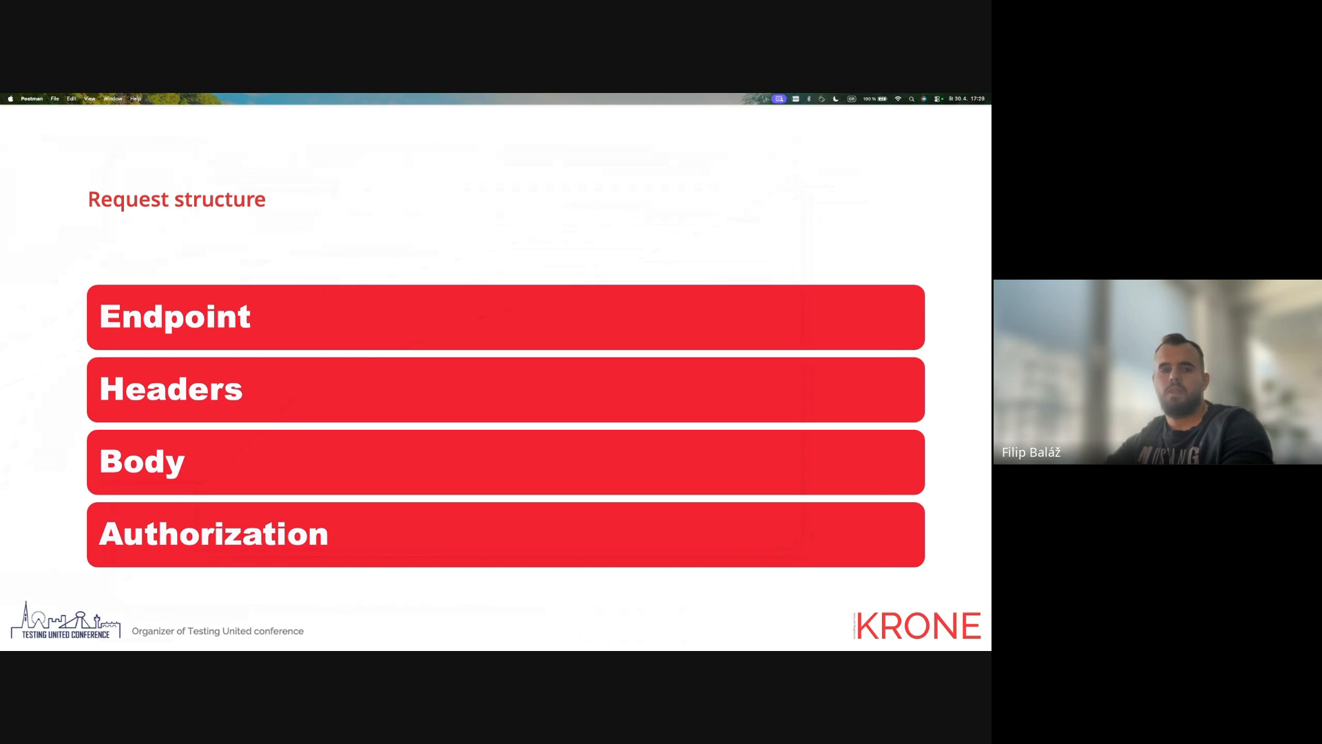
{"action": "key", "text": "Right"}
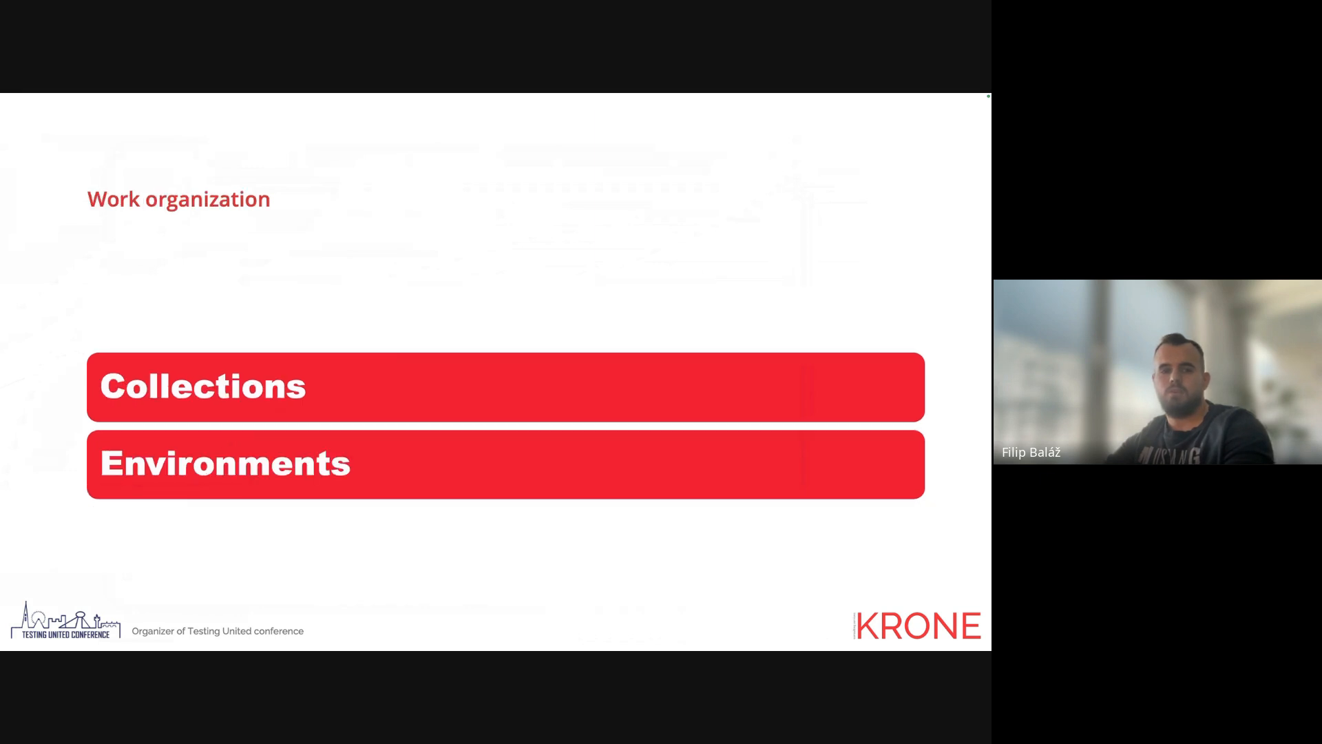